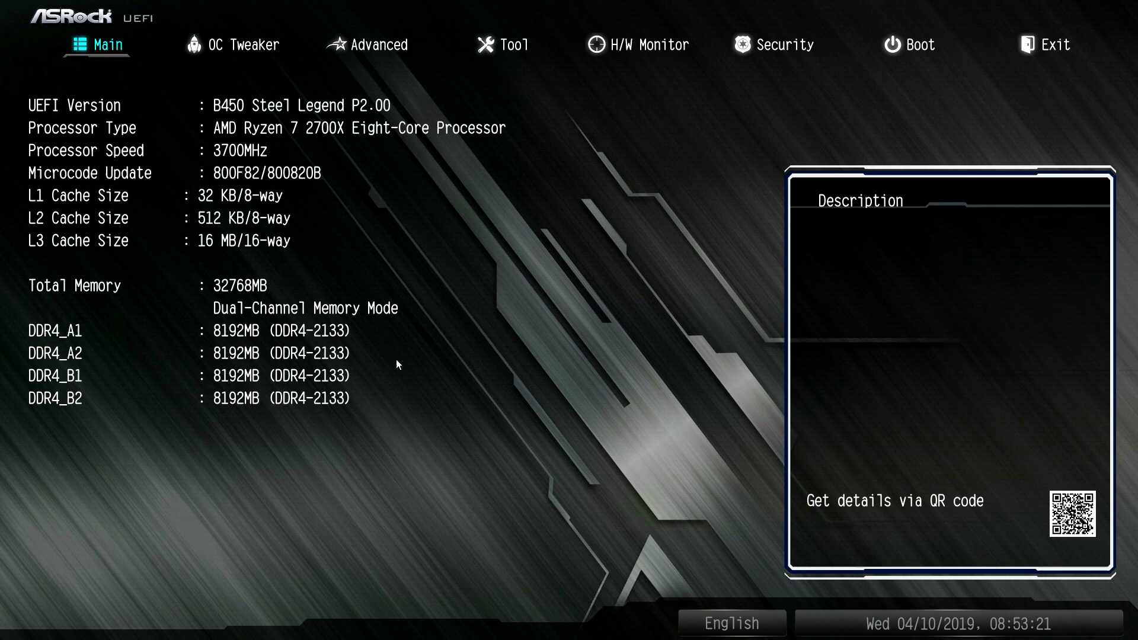
- On the OC Tweaker page, set CPU Frequency and Voltage(VID) Change to Manual
click(211, 51)
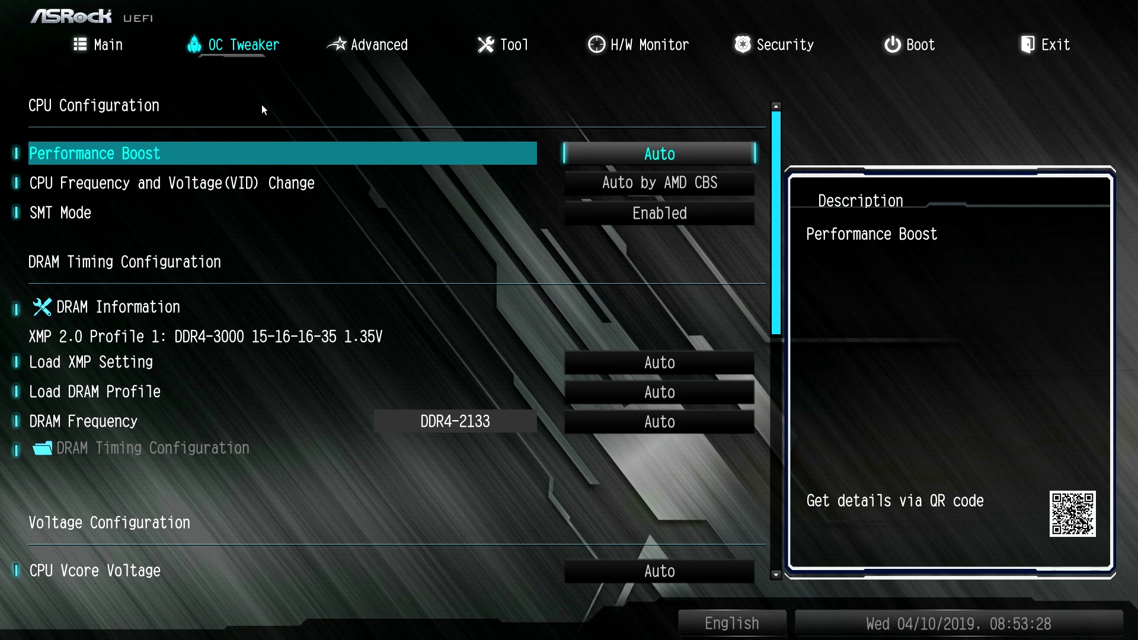
click(475, 190)
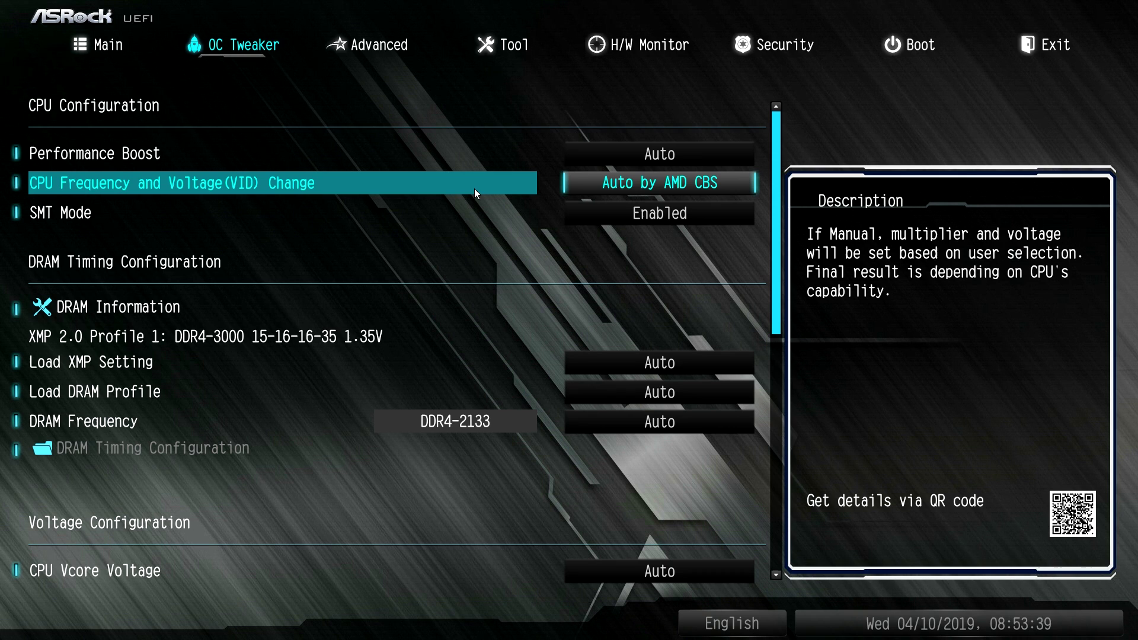
key(Return)
key(Down)
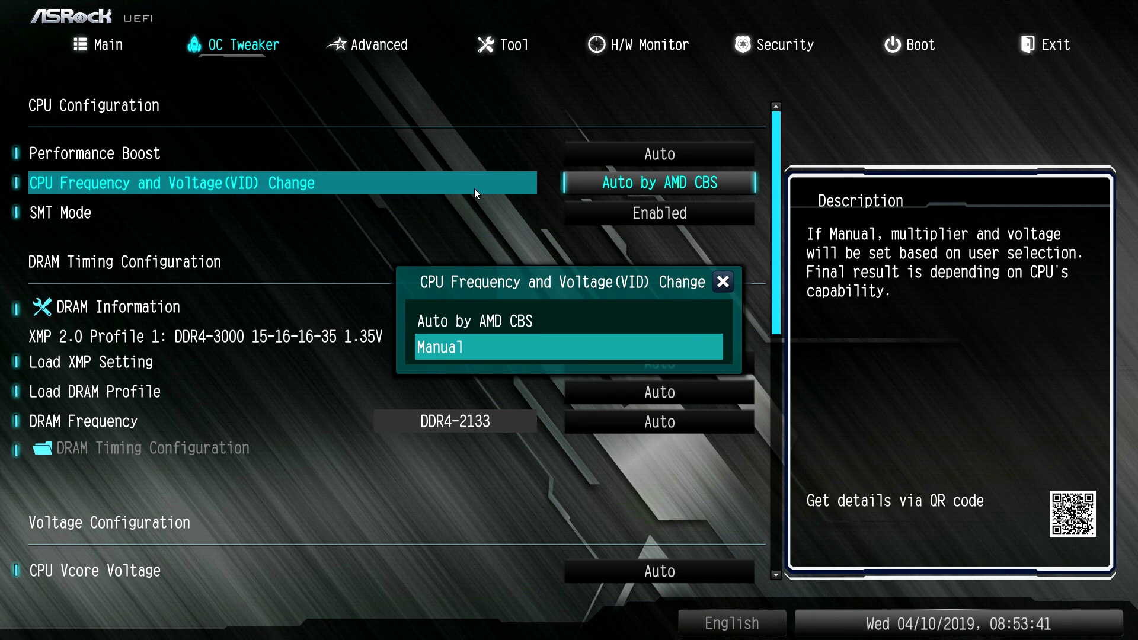
key(Return)
- Review the exposed 3700 MHz Frequency and 1.21250 Voltage(VID) fields
key(Down)
key(Down)
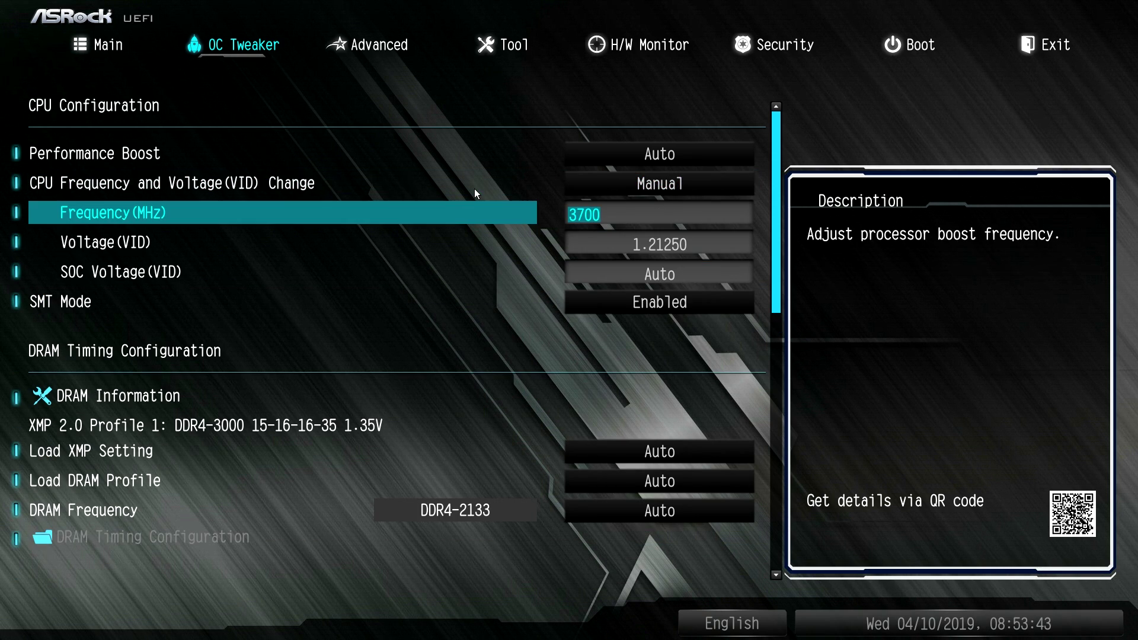
key(Up)
key(Down)
key(Up)
key(Down)
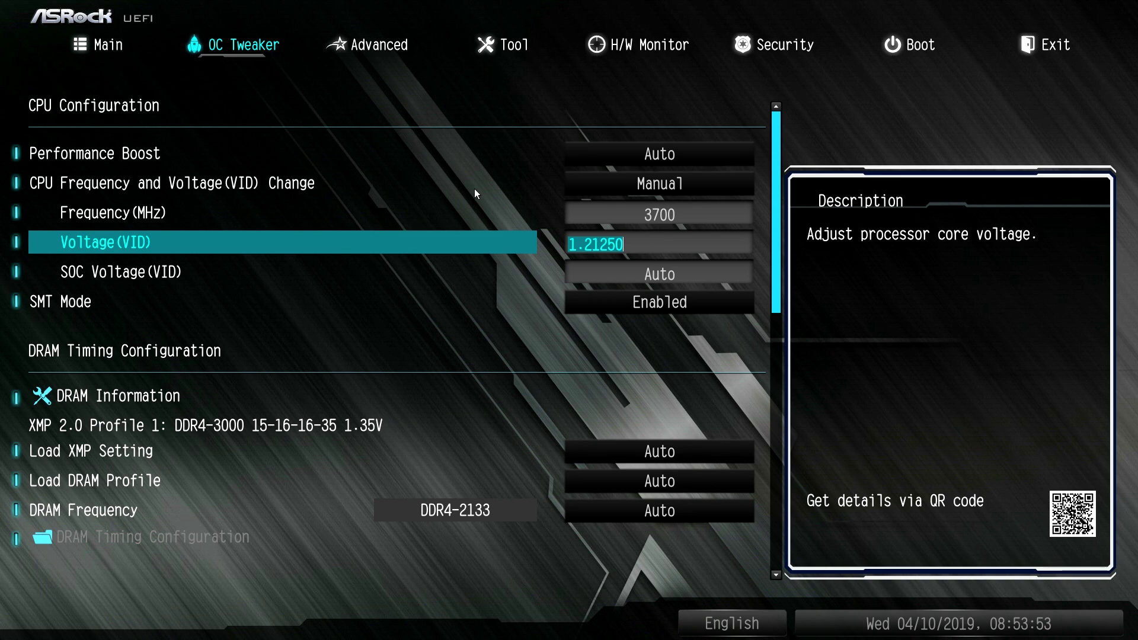
- Apply XMP 2.0 Profile 1 under Load XMP Setting
key(Down)
key(Down)
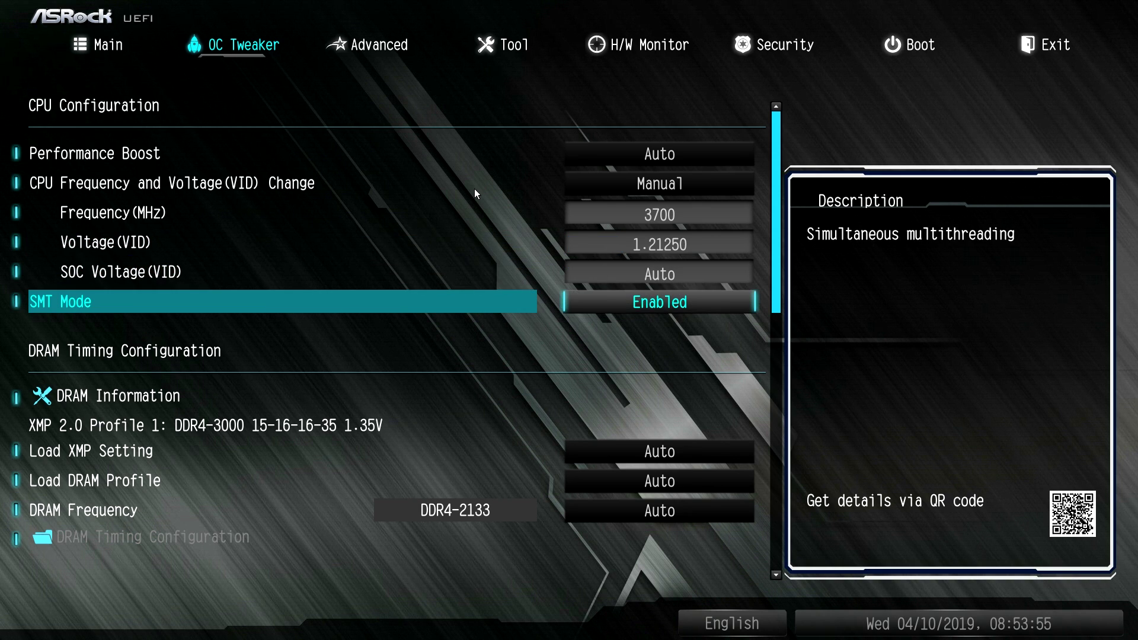
key(Down)
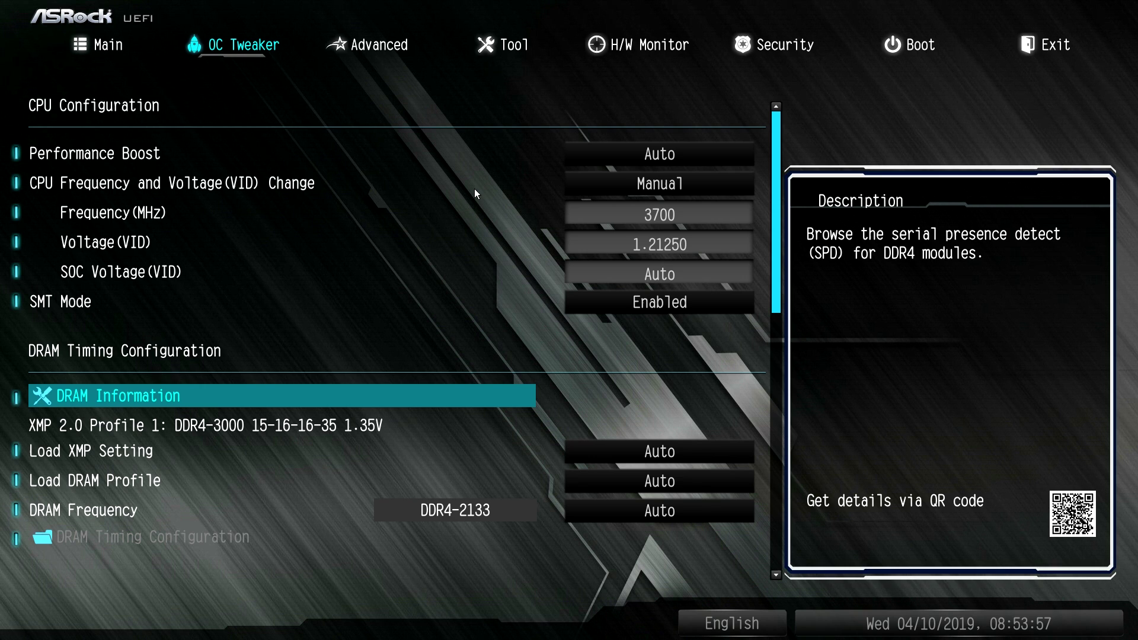
key(Down)
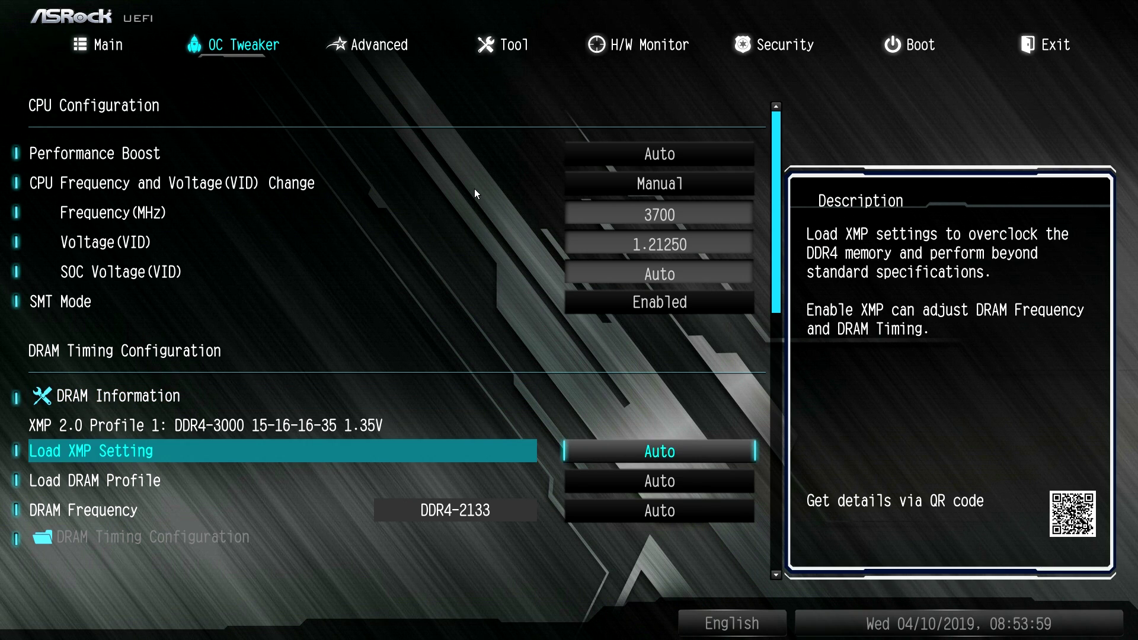
key(Return)
key(Down)
key(Return)
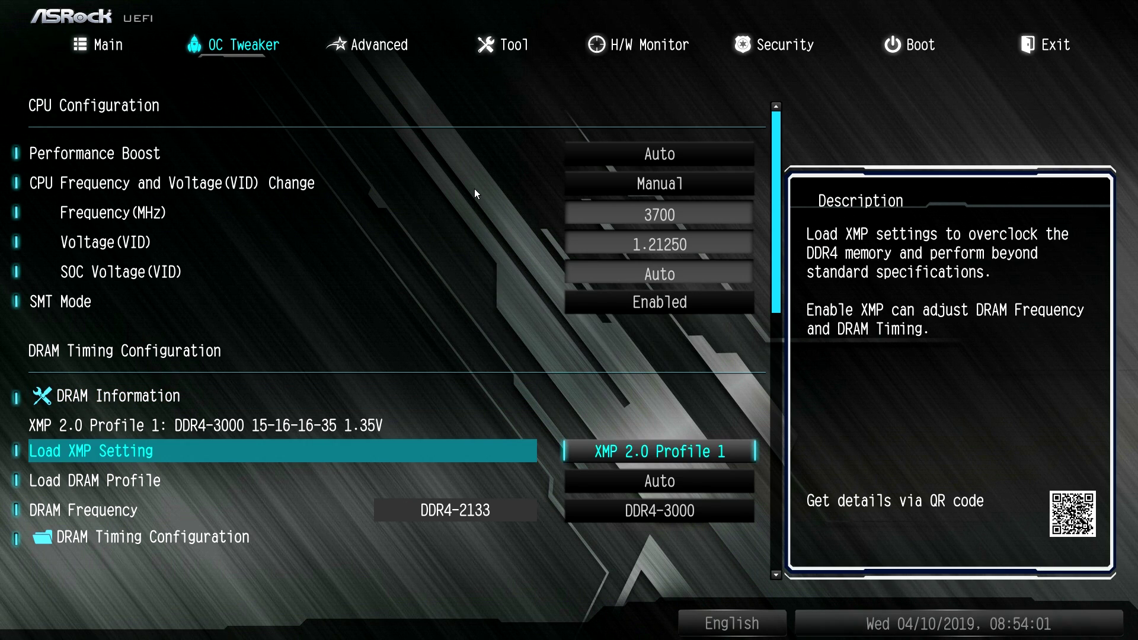
- Revert Load XMP Setting to Auto and open DRAM Timing Configuration
key(Return)
key(Up)
key(Return)
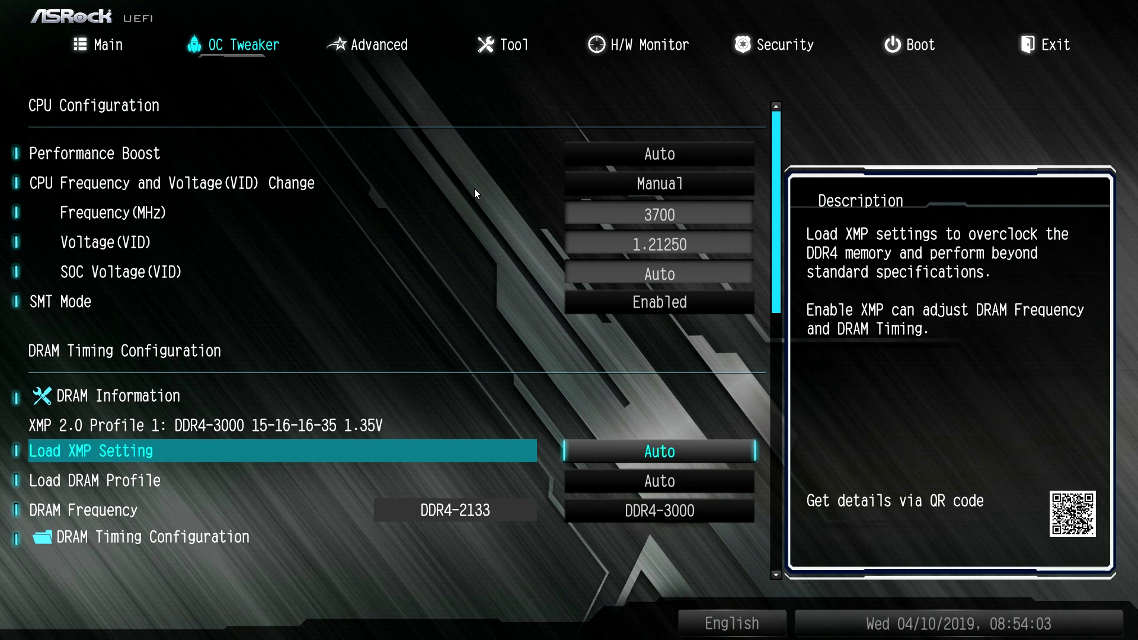
key(Down)
key(Down)
key(Down)
key(Return)
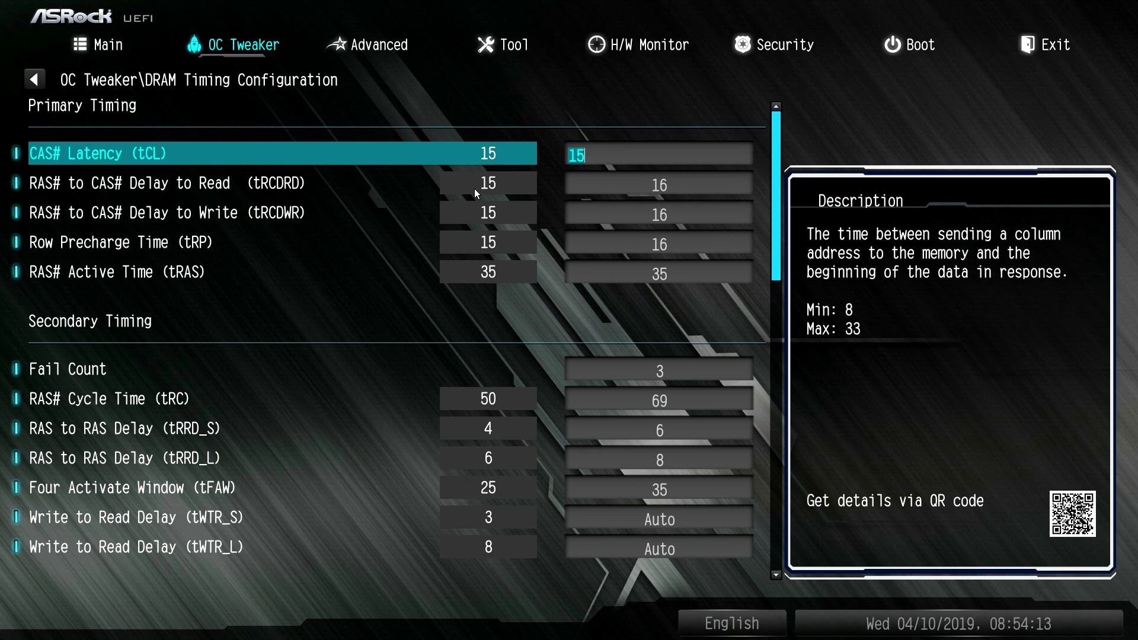
- Back on OC Tweaker, review CPU Vcore, Load-Line Calibration, +1.8V and Chipset 1.05V voltages
key(Escape)
key(Down)
key(Down)
key(Down)
key(Down)
key(Down)
key(Down)
key(Down)
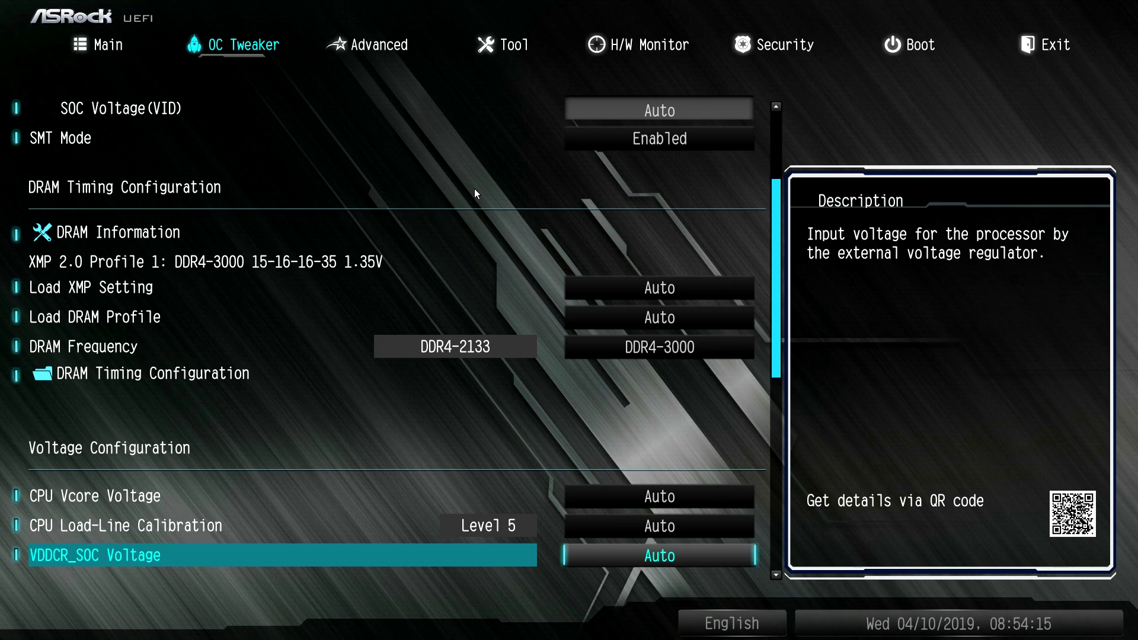
key(Down)
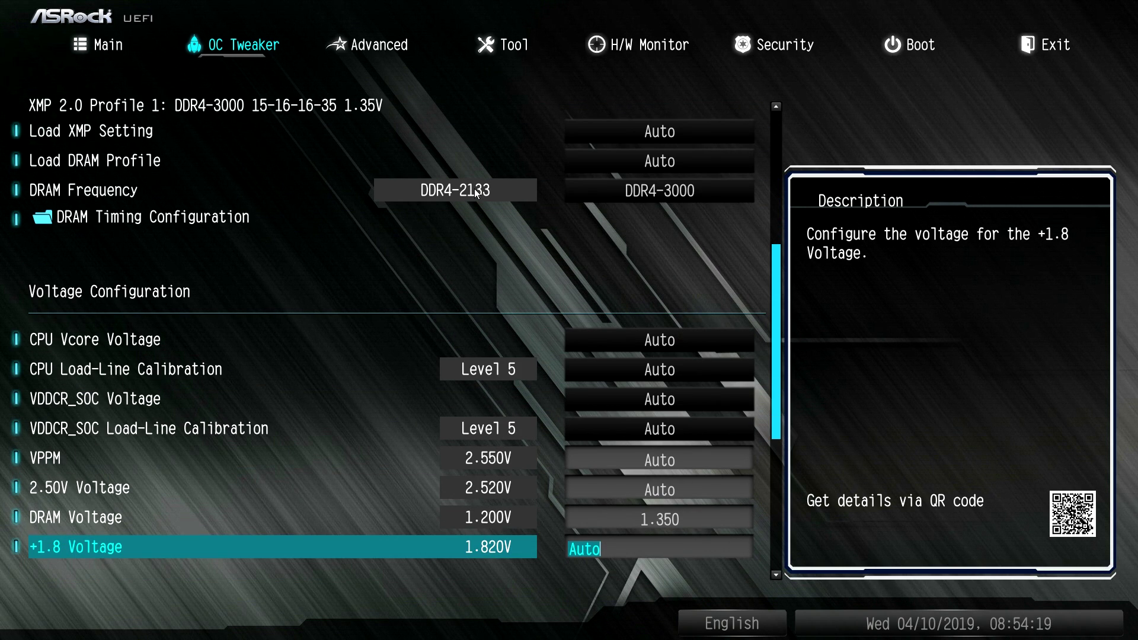
key(Up)
key(Up)
key(Up)
key(Up)
key(Up)
key(Up)
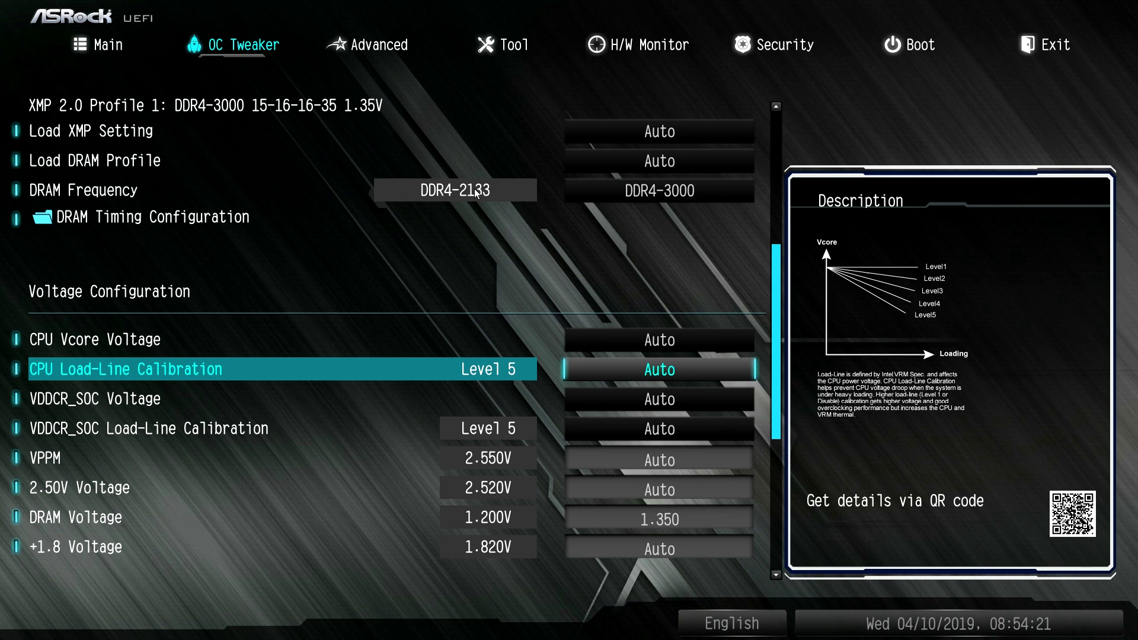
key(Up)
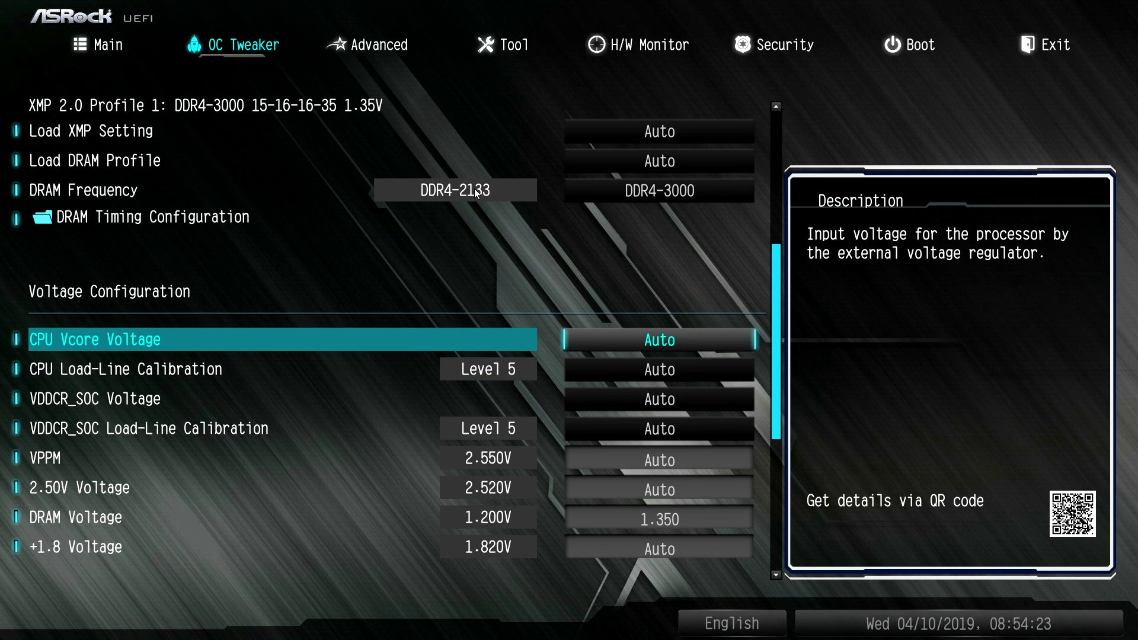
key(Down)
key(Down)
key(Down)
key(Down)
key(Down)
key(Down)
key(Down)
key(Down)
key(Down)
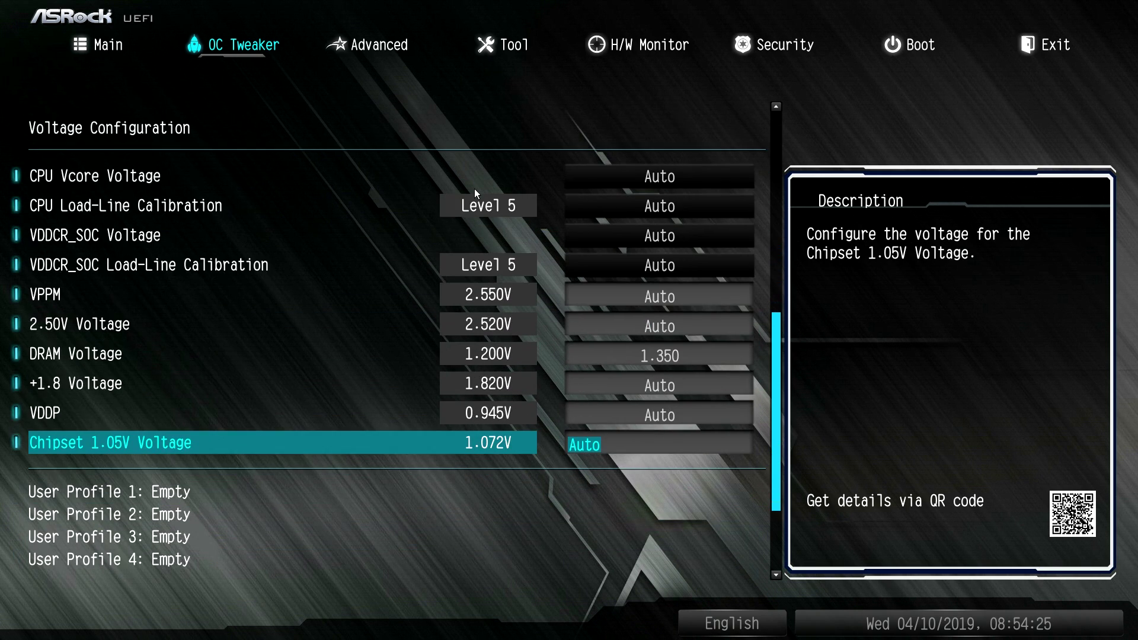
- Look over the user default and load-profile-from-disk options, then return to Performance Boost
key(Down)
key(Down)
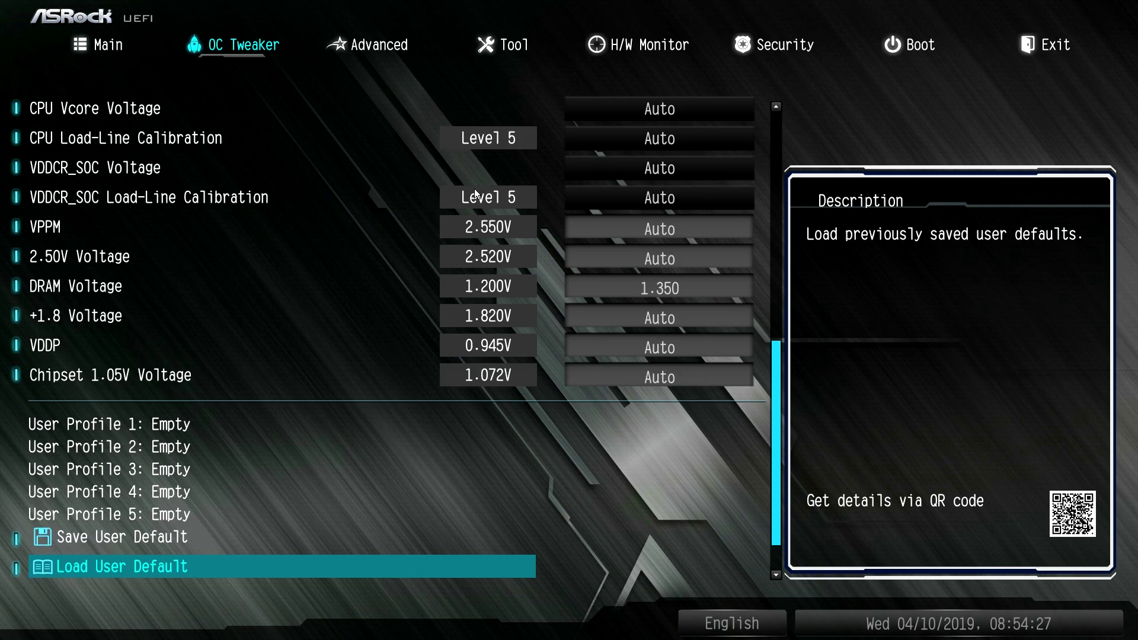
key(Down)
key(Down)
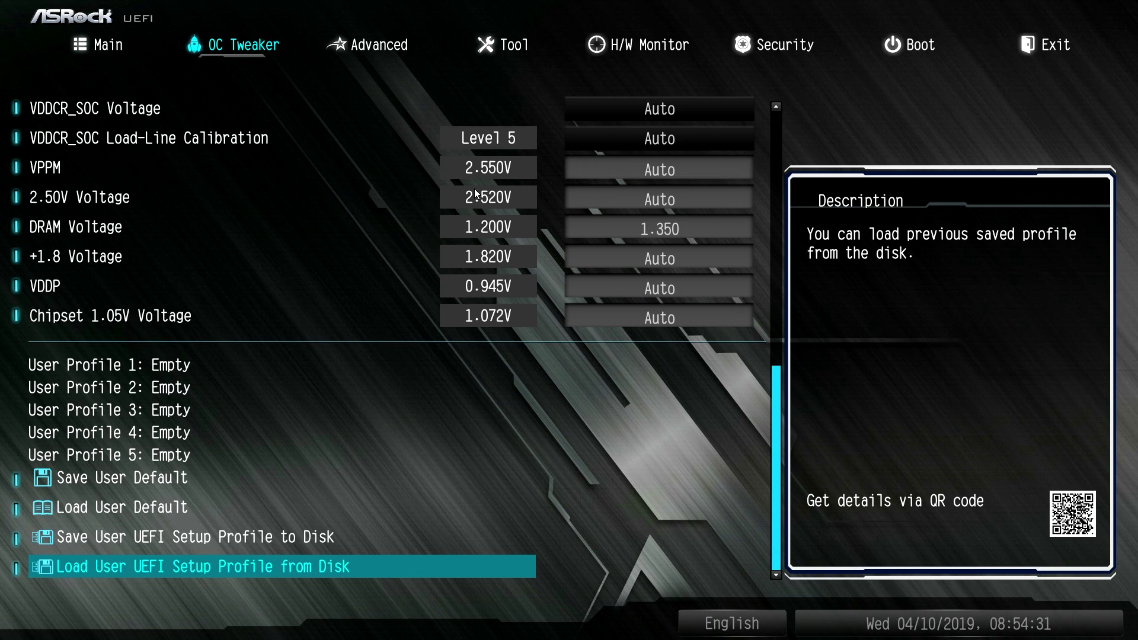
key(Up)
key(Up)
key(Up)
key(Up)
key(Up)
key(Up)
key(Up)
key(Up)
key(Up)
key(Up)
key(Up)
key(Up)
key(Up)
key(Up)
key(Up)
key(Up)
key(Up)
key(Up)
key(Up)
key(Up)
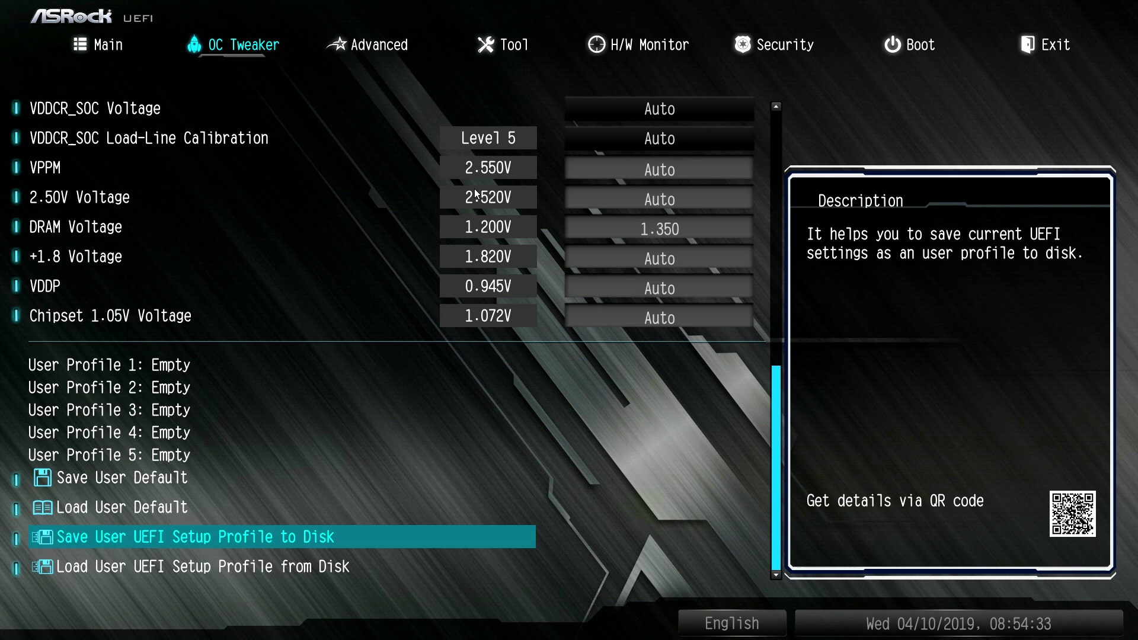
key(Up)
key(Up)
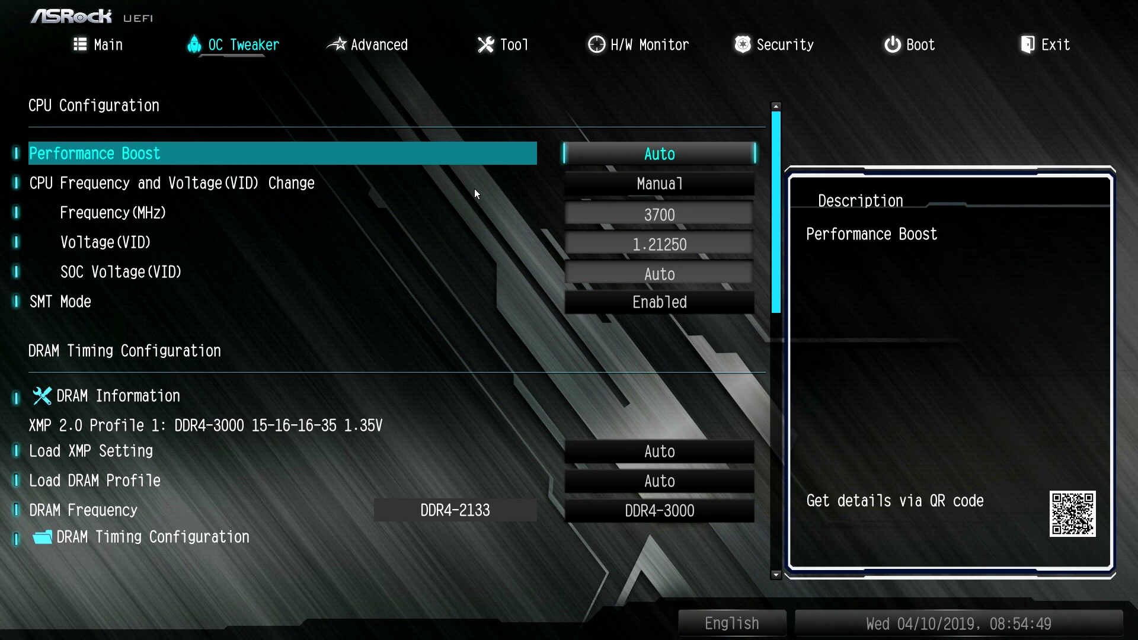
- On the Advanced tab, look through CPU, North Bridge and South Bridge Configuration
key(Right)
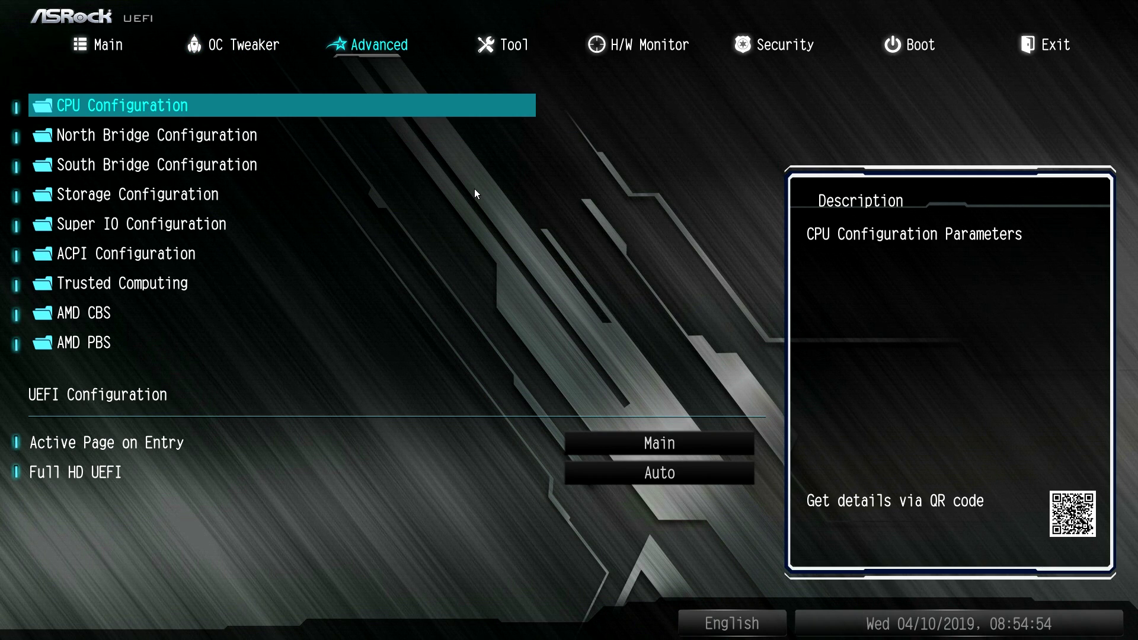
key(Return)
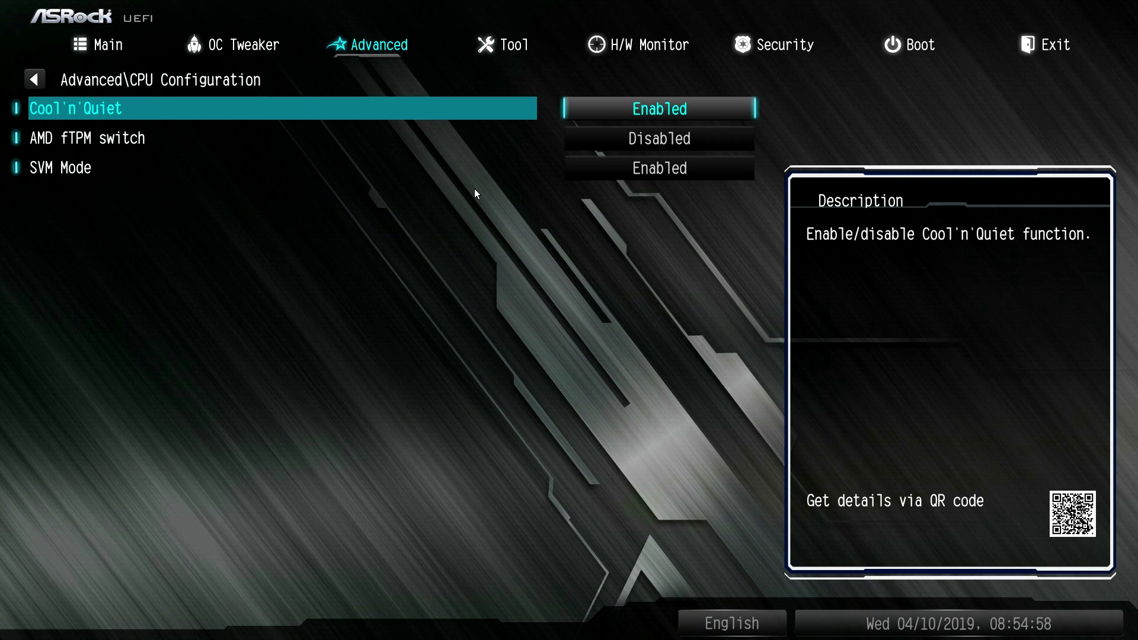
key(Escape)
key(Down)
key(Return)
key(Escape)
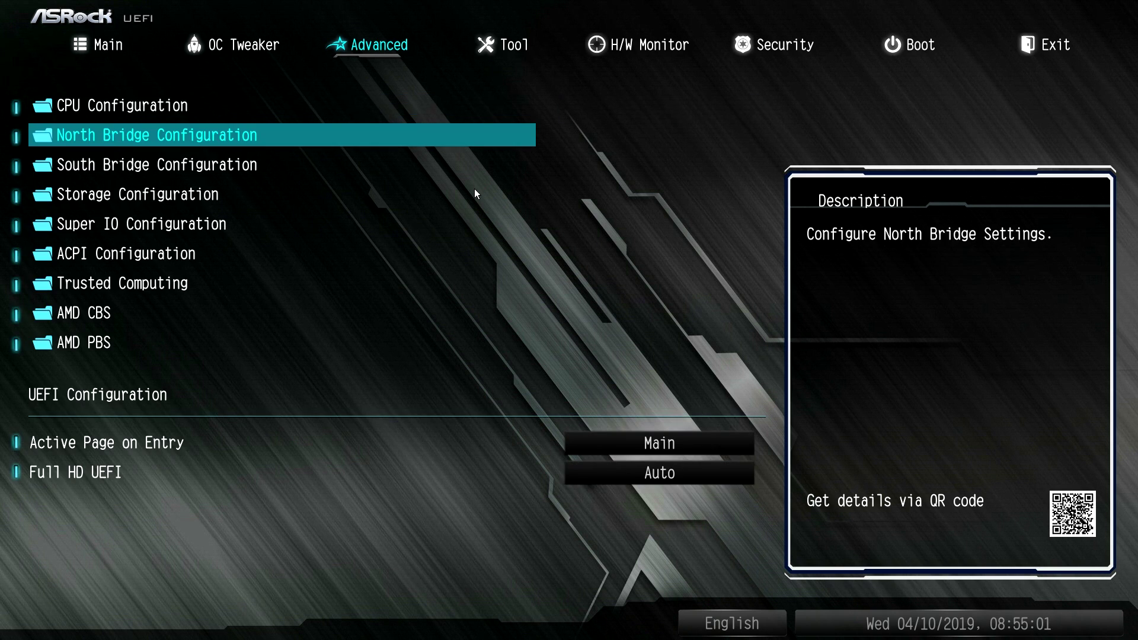
key(Down)
key(Return)
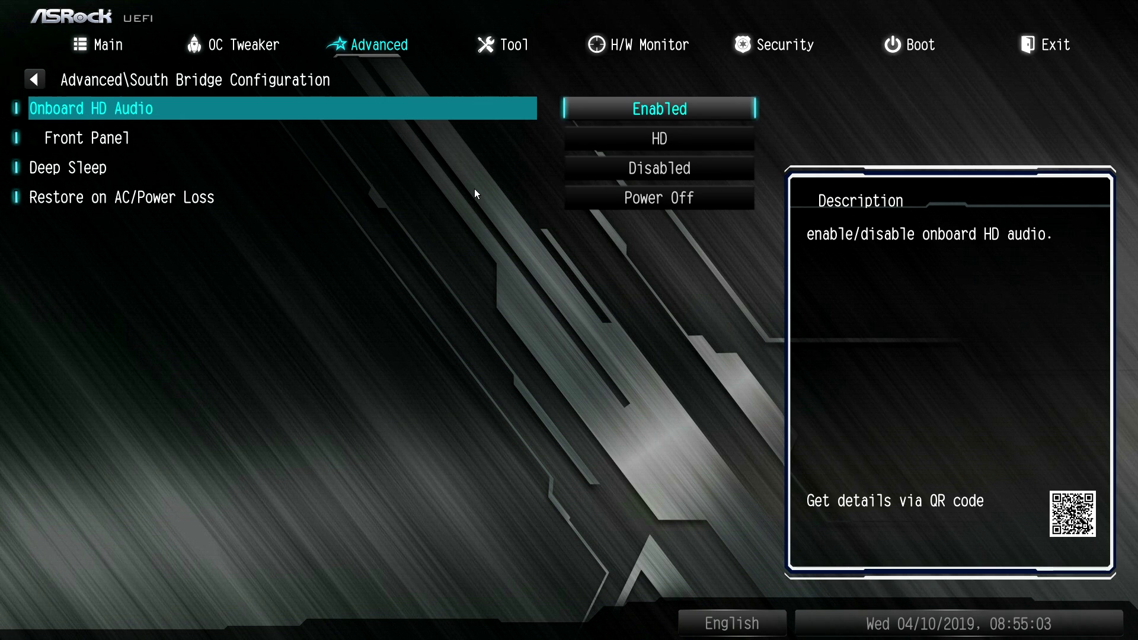
key(Escape)
- Review Storage Configuration's SATA Controller(s), SATA Mode and SATA Hot Plug settings
key(Down)
key(Return)
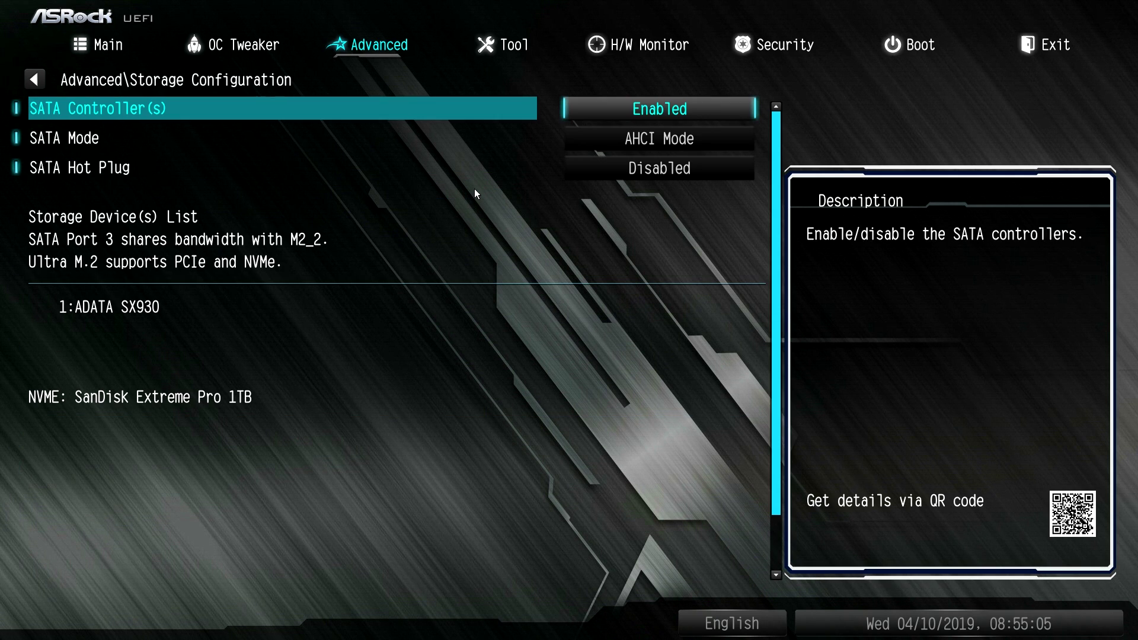
key(Down)
key(Up)
key(Down)
key(Down)
key(Down)
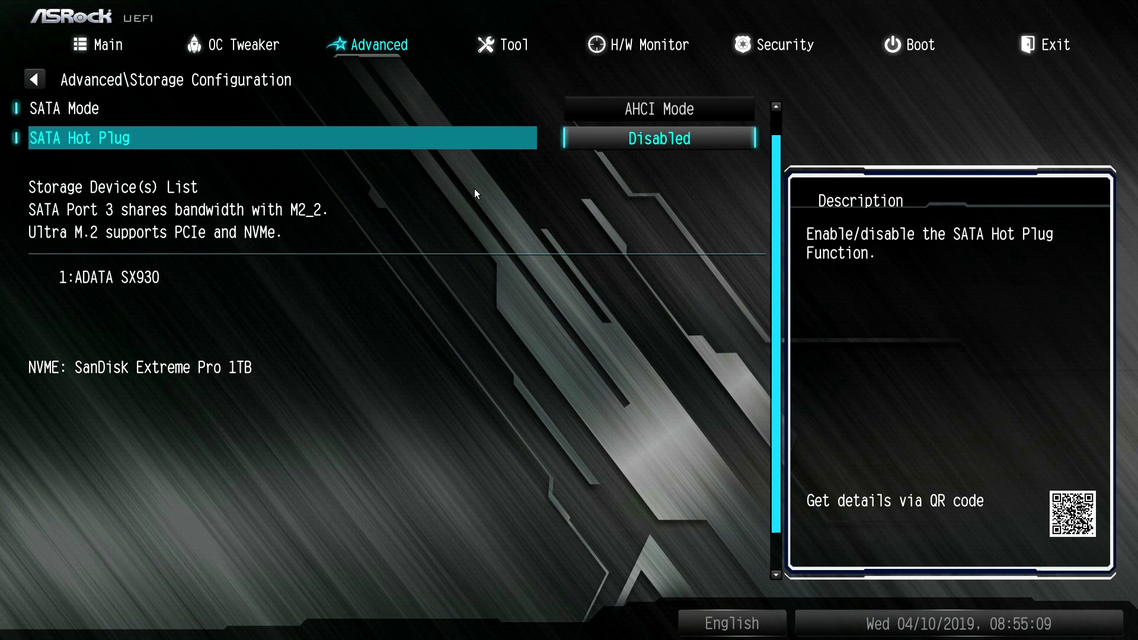
key(Down)
key(Escape)
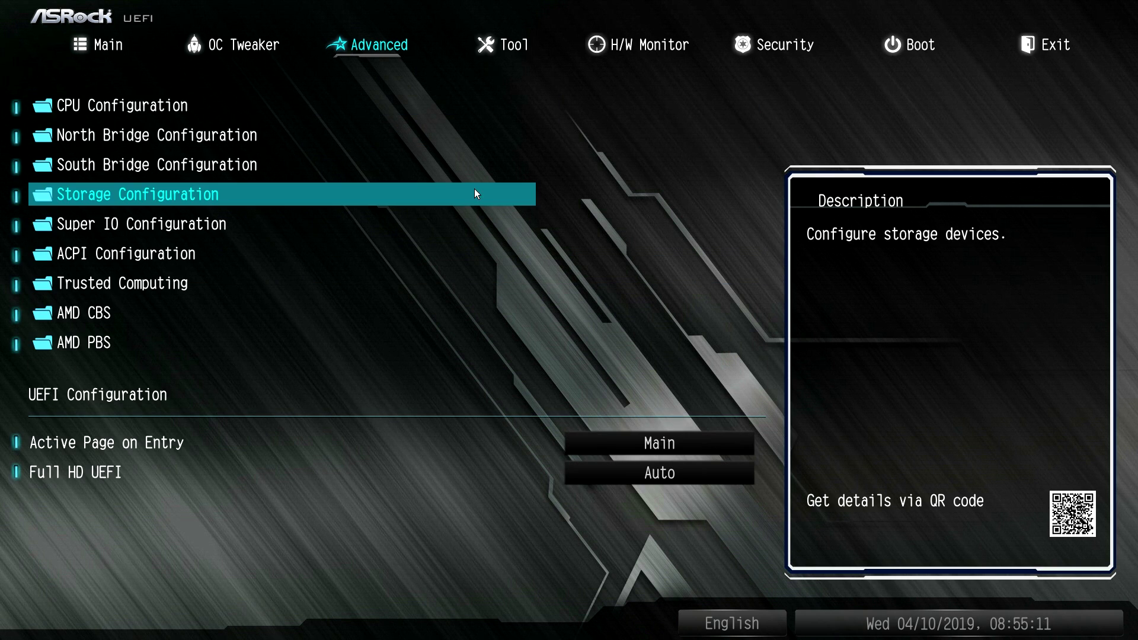
- Look through the Super IO and ACPI Configuration settings
key(Down)
key(Return)
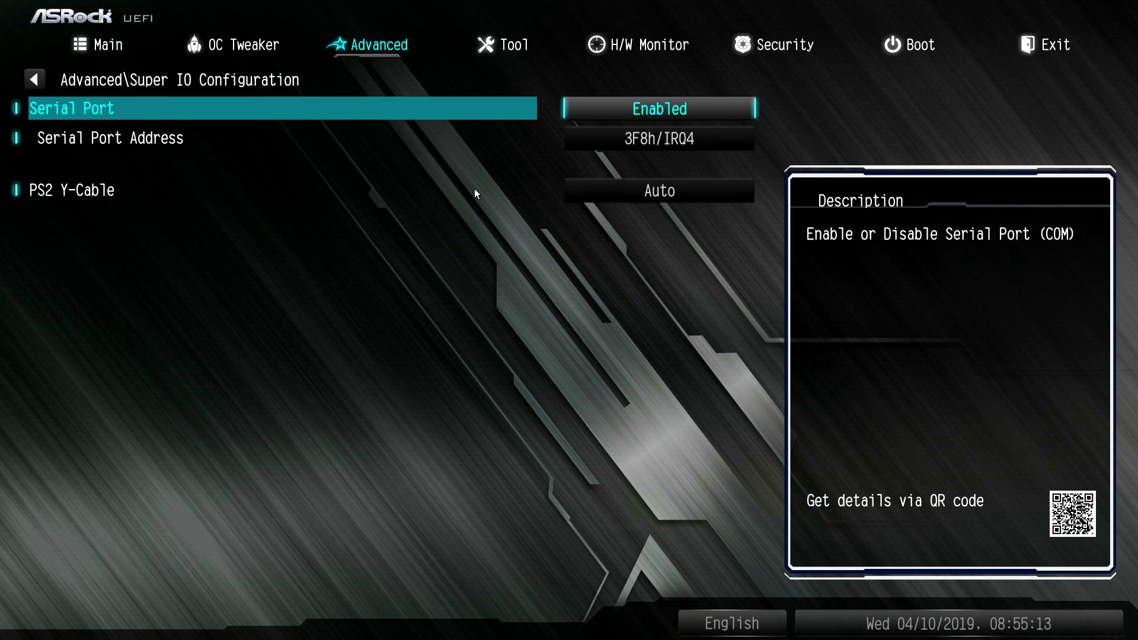
key(Escape)
key(Down)
key(Return)
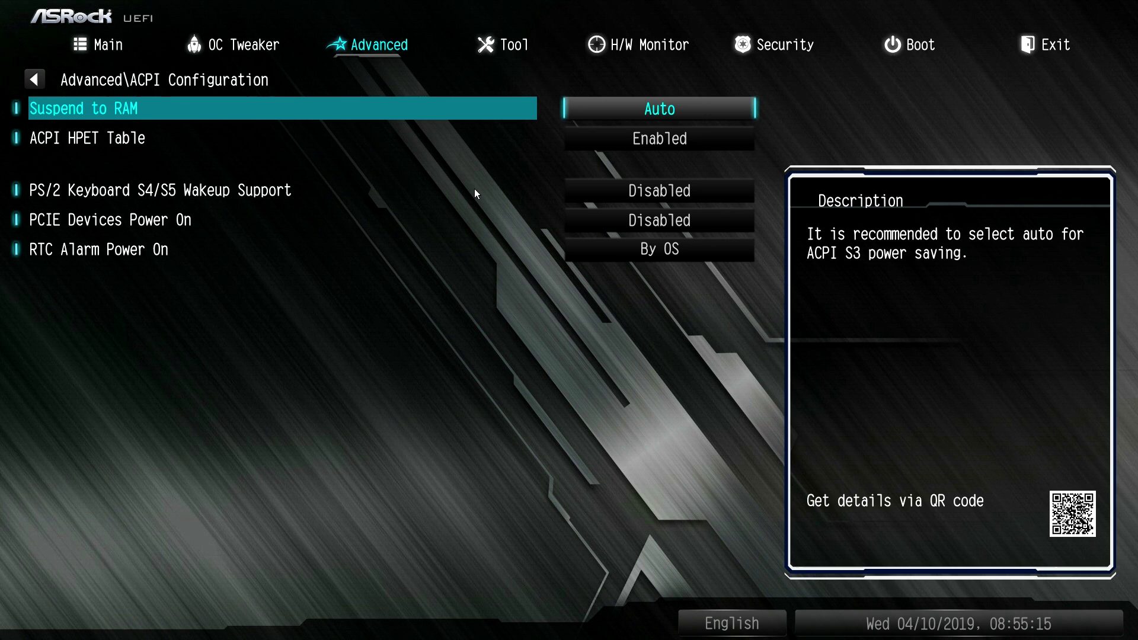
key(Escape)
key(Down)
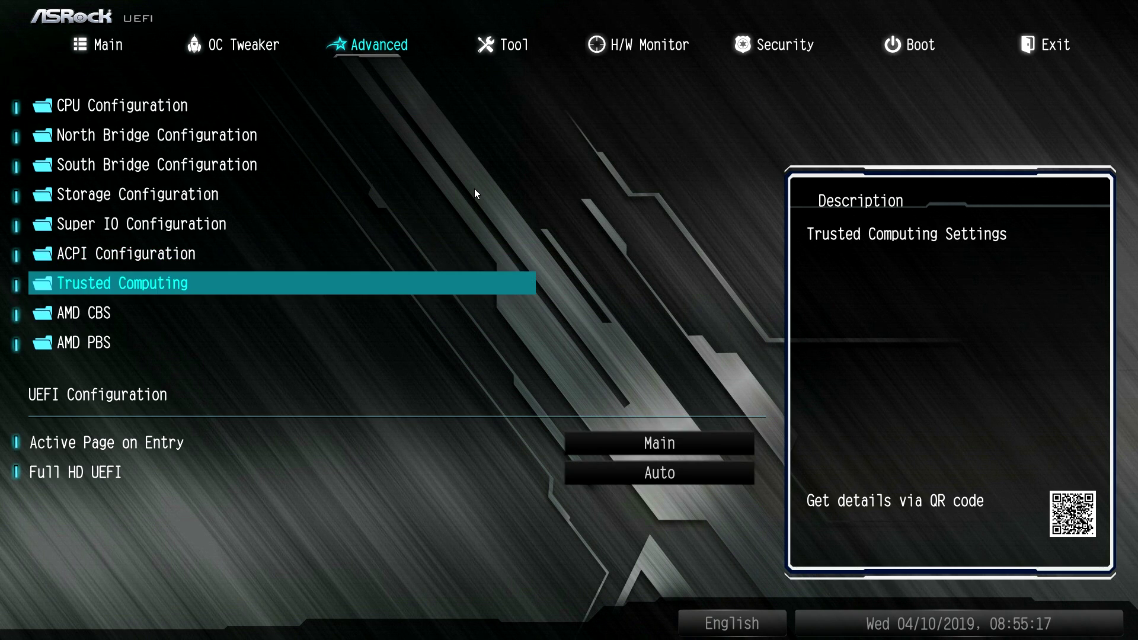
- Look through Trusted Computing, AMD CBS and AMD PBS, ending on the Advanced list
key(Return)
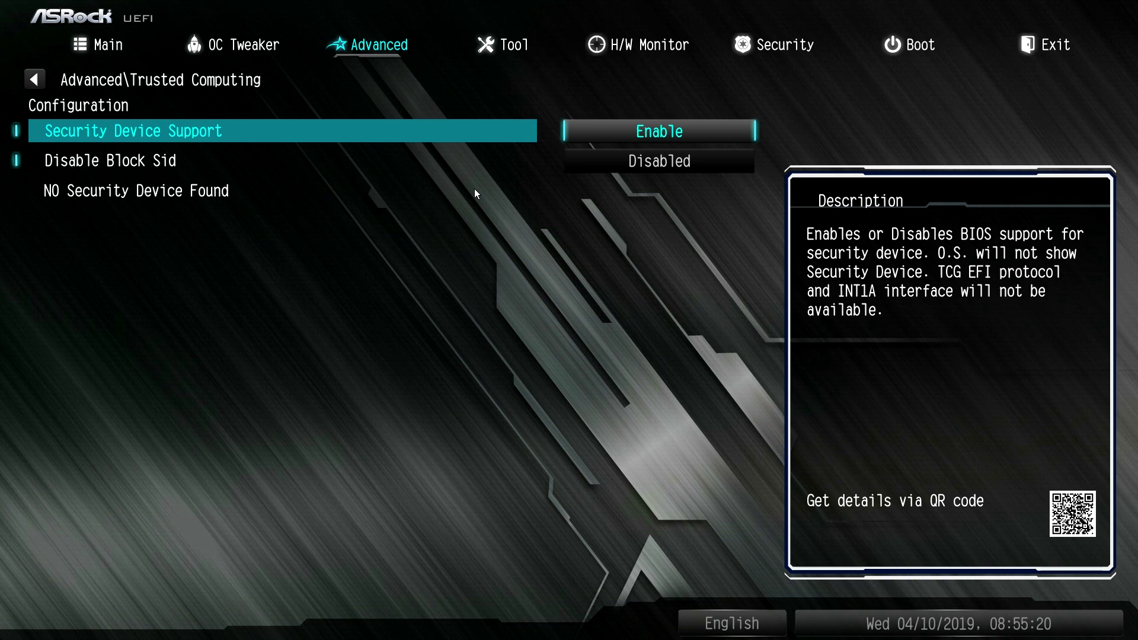
key(Escape)
key(Down)
key(Return)
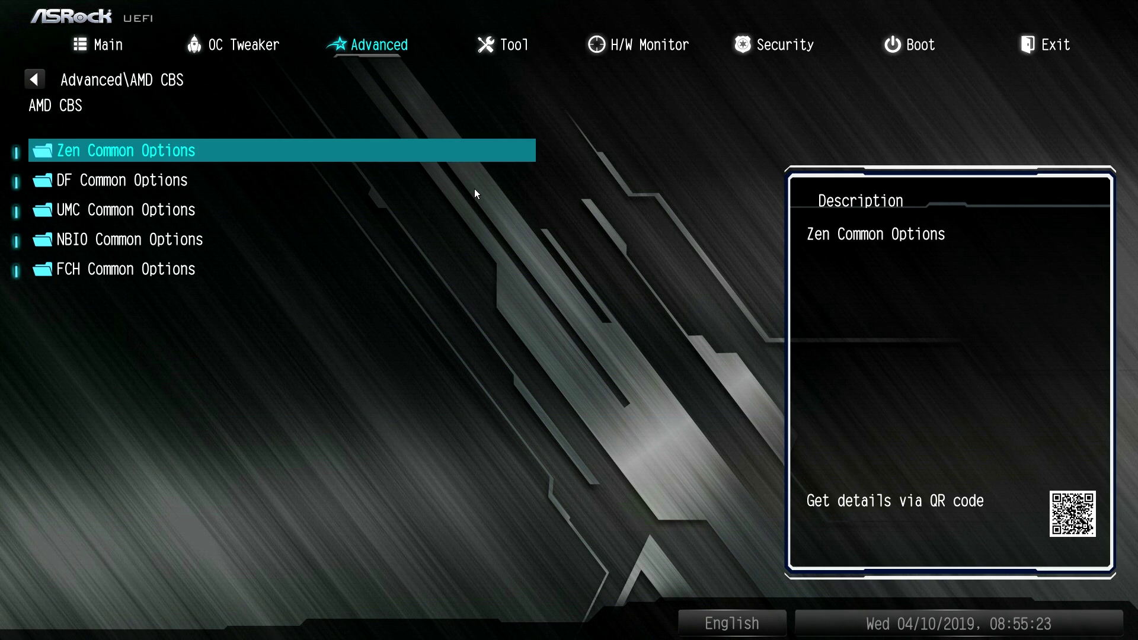
key(Escape)
key(Down)
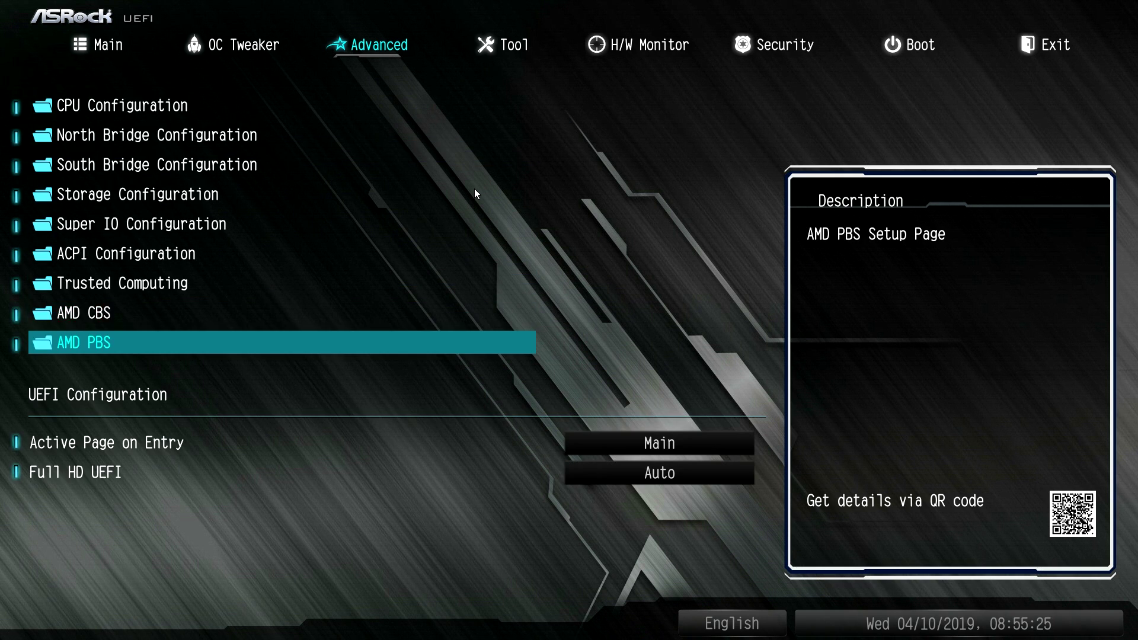
key(Return)
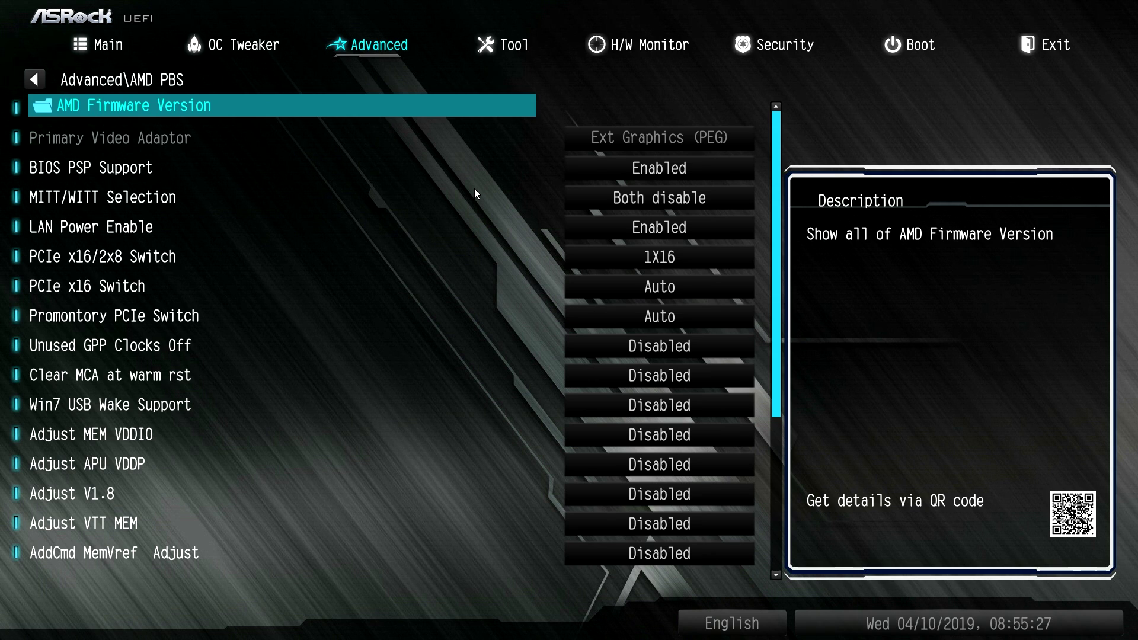
key(Escape)
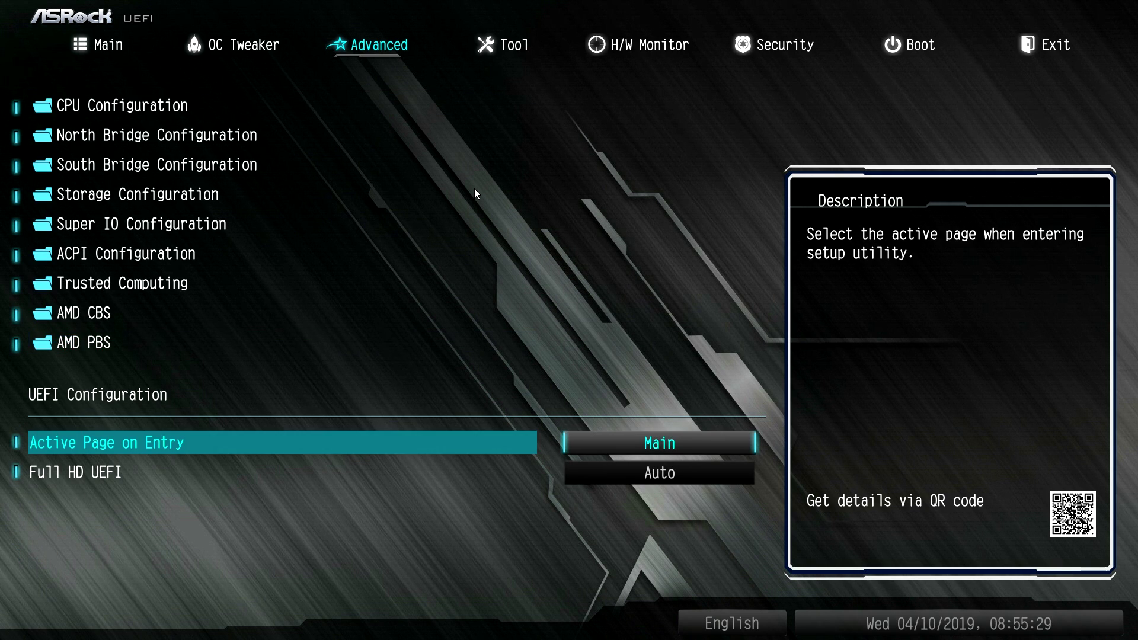
- Browse the Active Page on Entry choices and keep Main as the start page
key(Down)
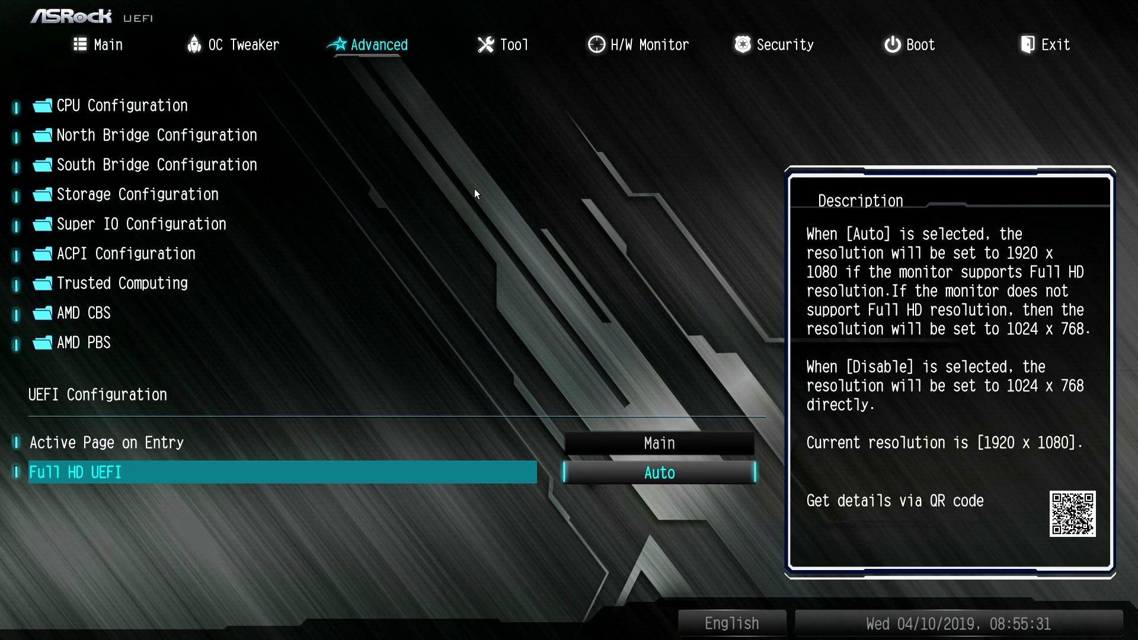
key(Up)
key(Return)
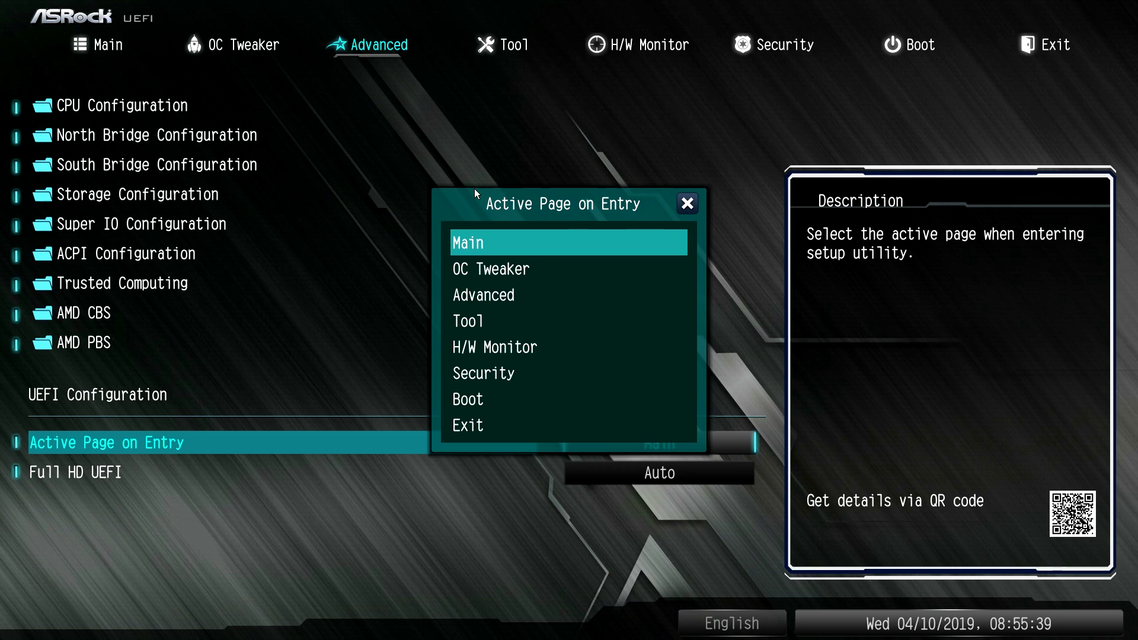
key(Down)
key(Down)
key(Down)
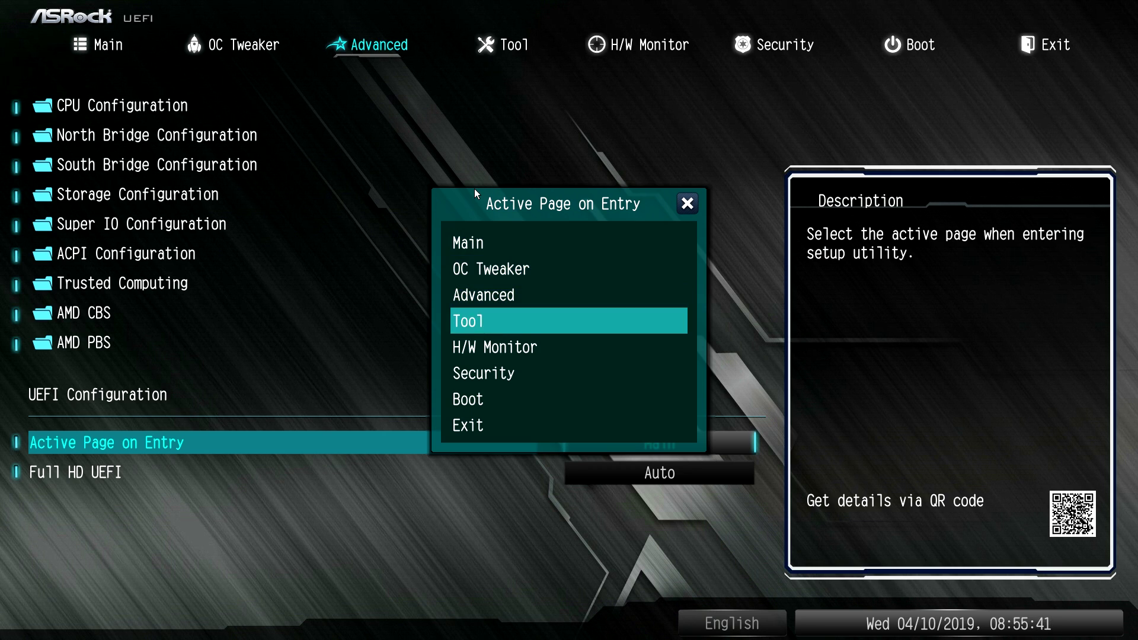
key(Down)
key(Down)
key(Down)
key(Up)
key(Up)
key(Up)
key(Up)
key(Up)
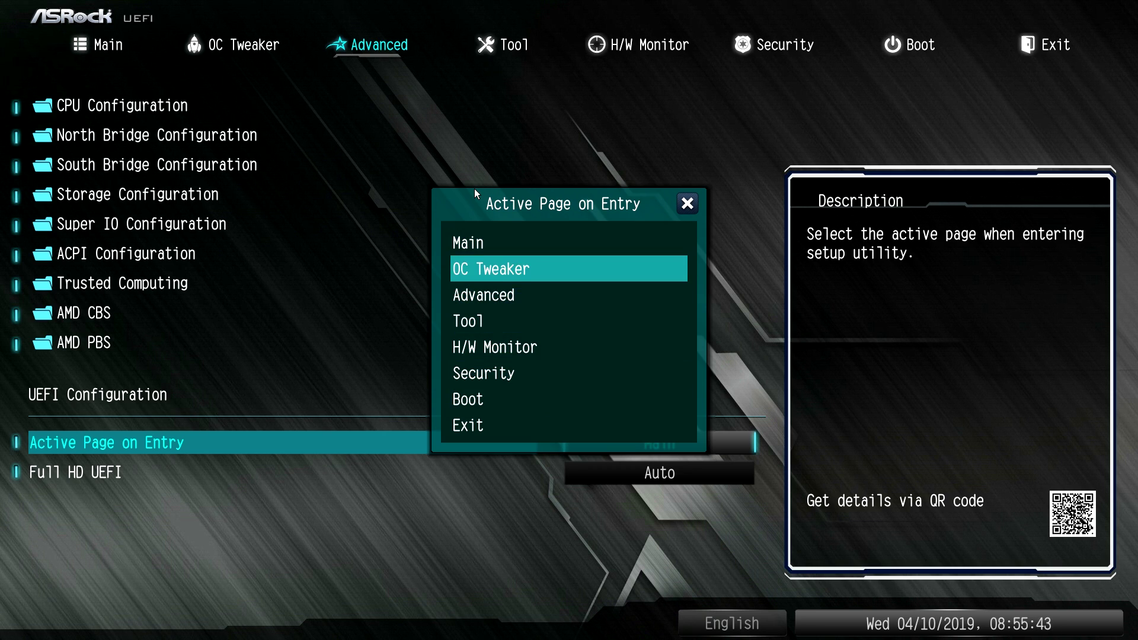
key(Up)
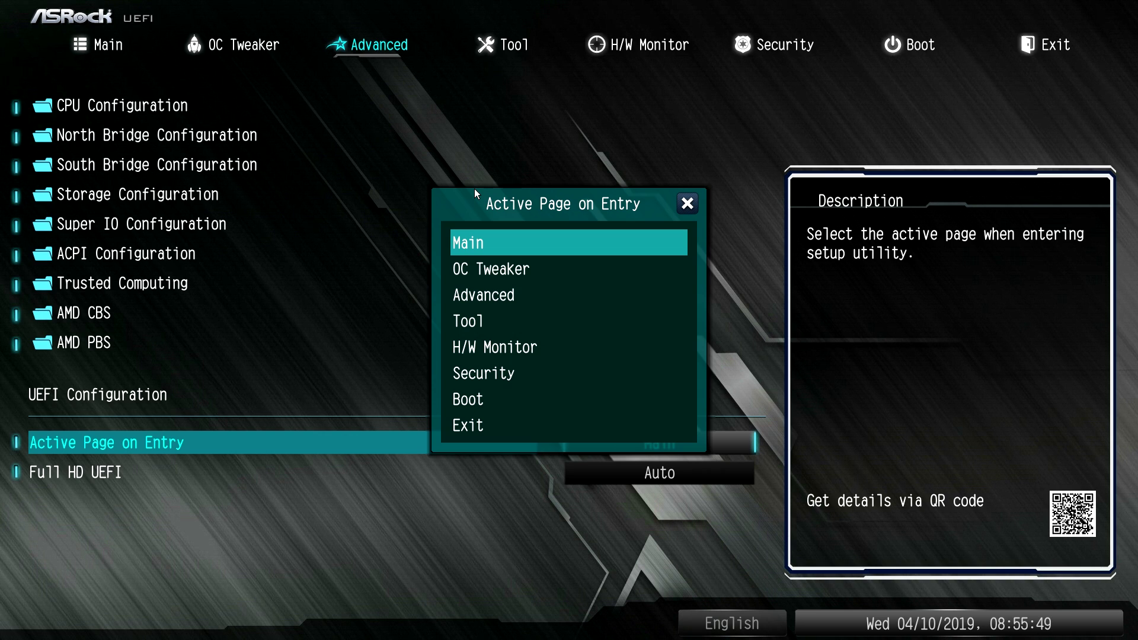
key(Escape)
key(Right)
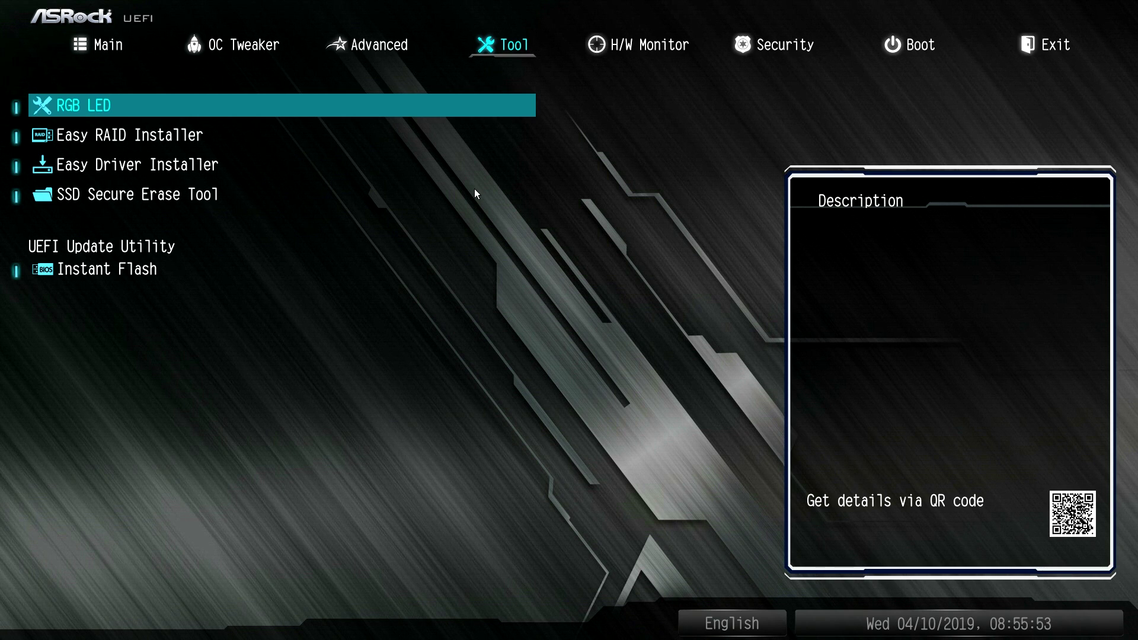
- In RGB LED, choose Rainbow for LED Controller and check Speed (2ms) reads 10
key(Return)
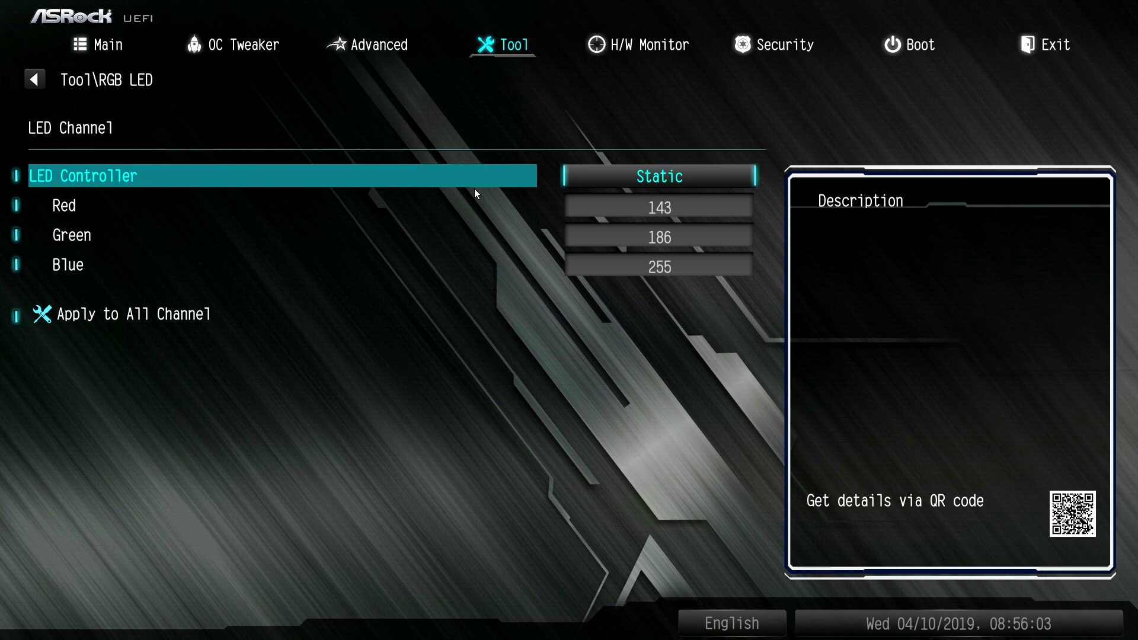
key(Return)
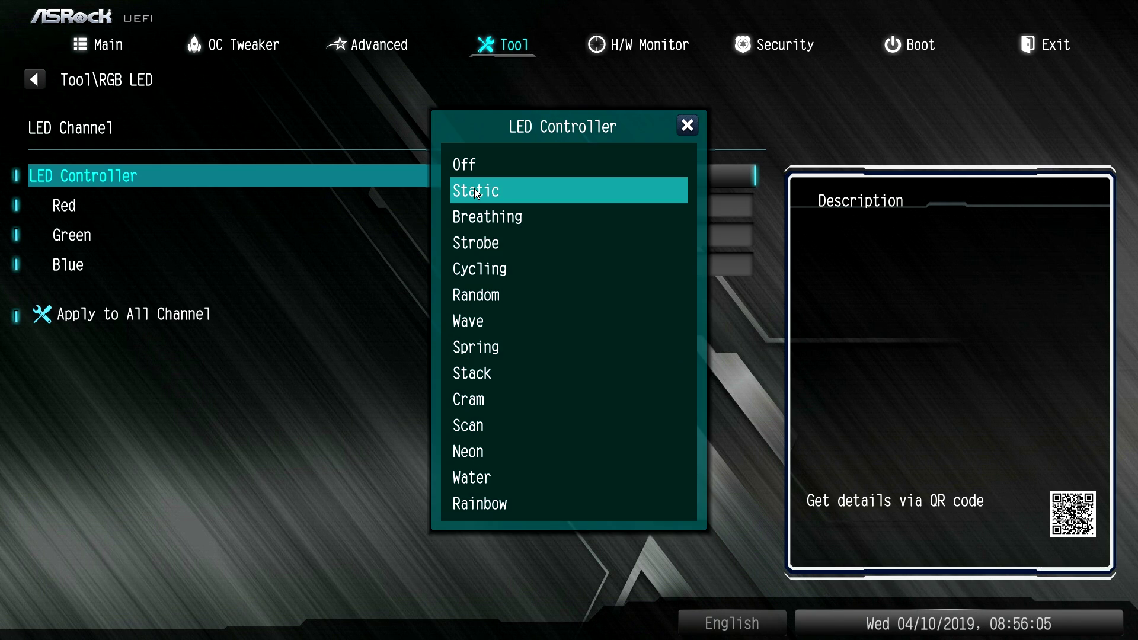
key(Down)
key(Down)
key(Down)
key(Down)
key(Down)
key(Down)
key(Down)
key(Down)
key(Down)
key(Down)
key(Down)
key(Down)
key(Down)
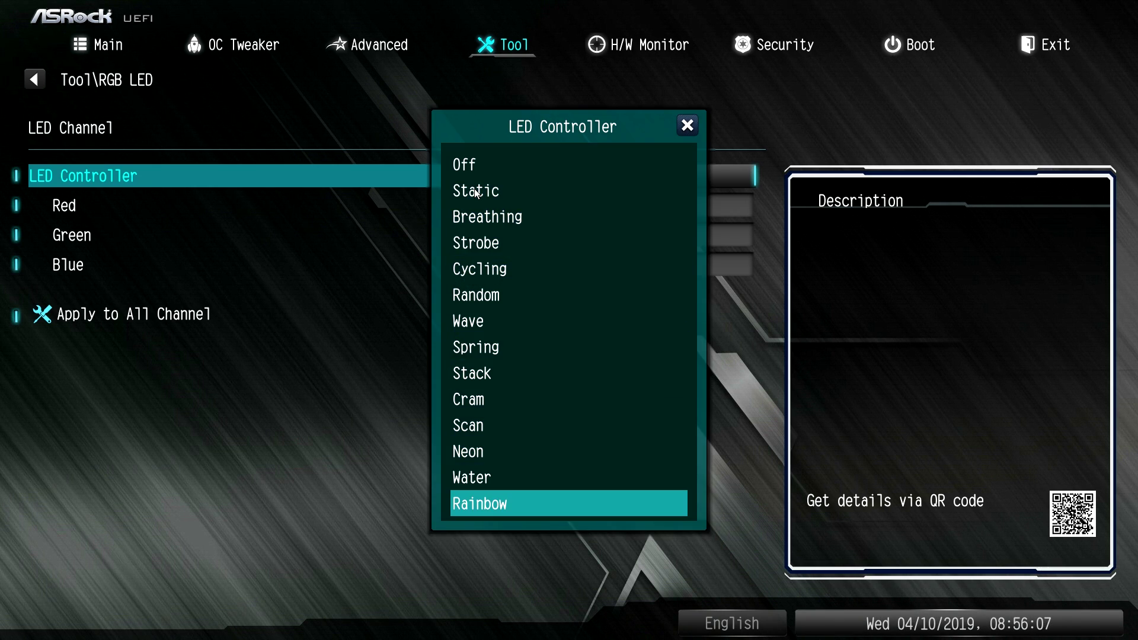
key(Return)
key(Down)
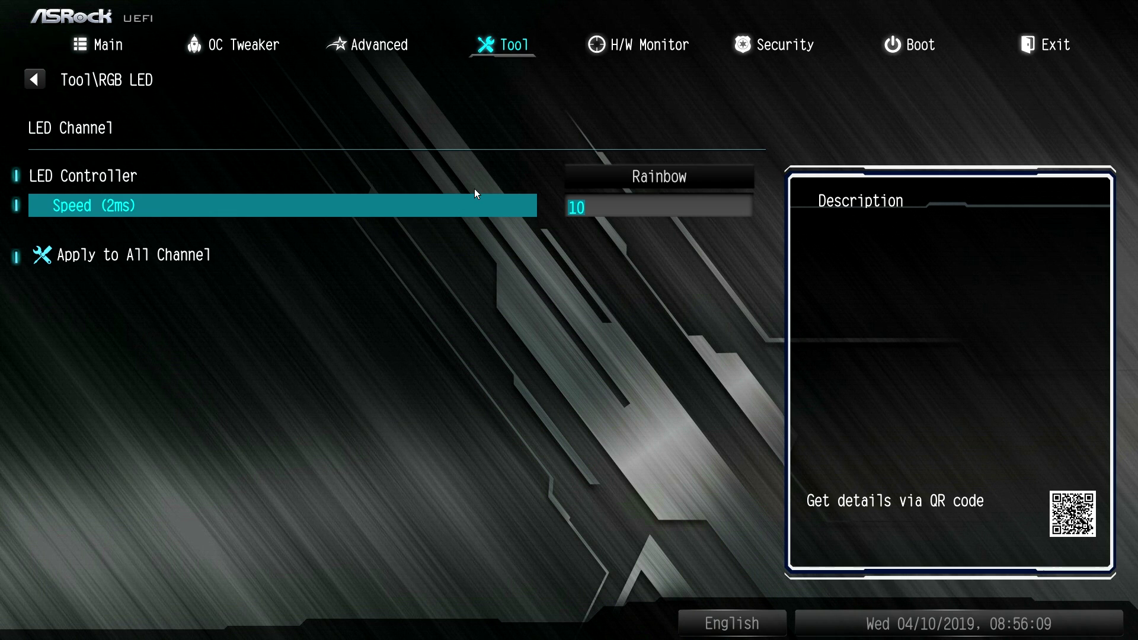
key(Up)
key(Down)
key(Up)
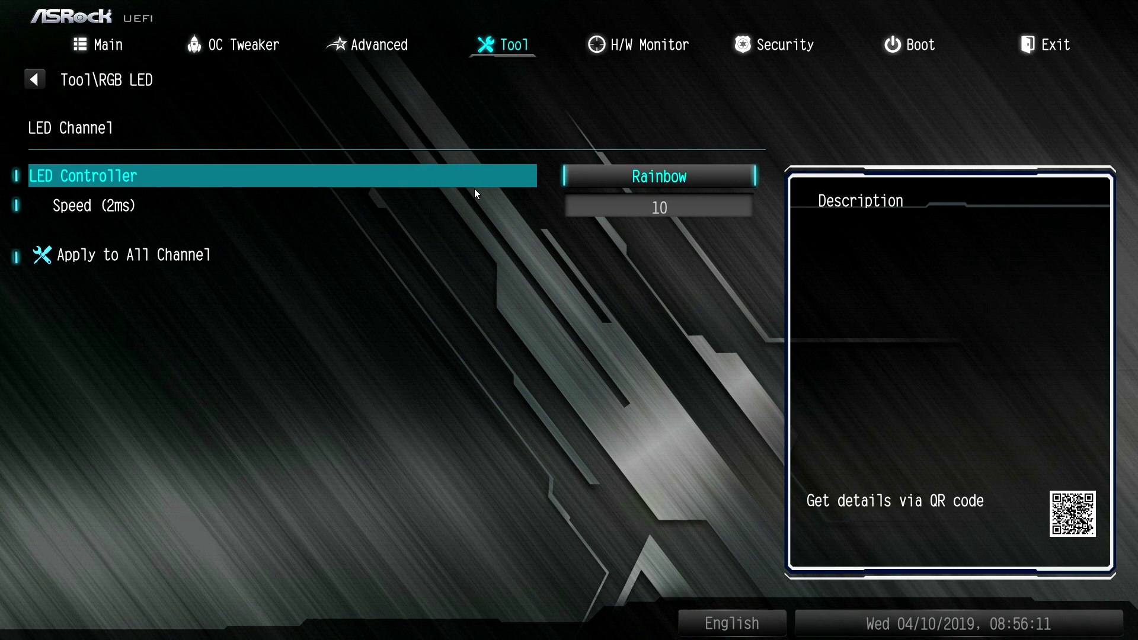
key(Down)
key(Down)
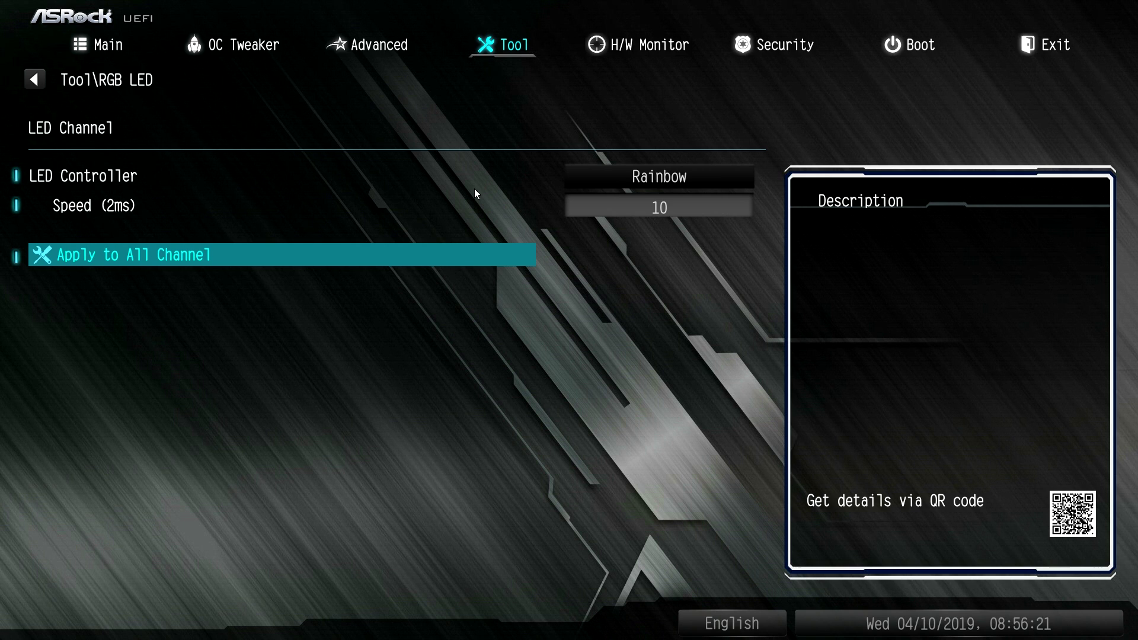
- Back on the Tool list, read about Easy RAID Installer, Easy Driver Installer, SSD Secure Erase and Instant Flash
key(Escape)
key(Down)
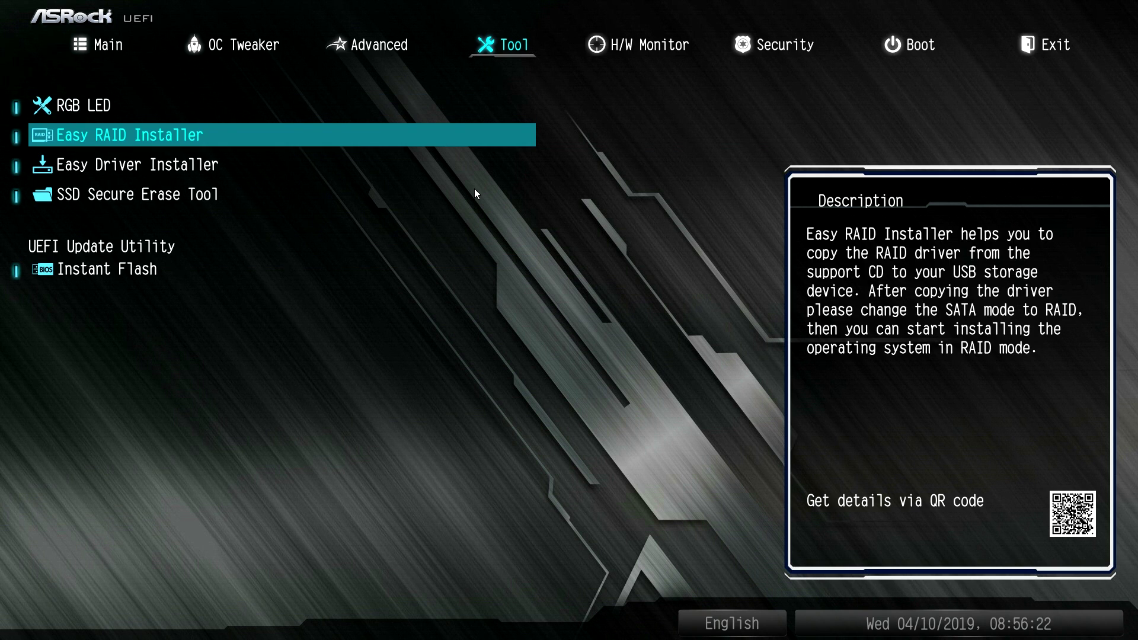
key(Down)
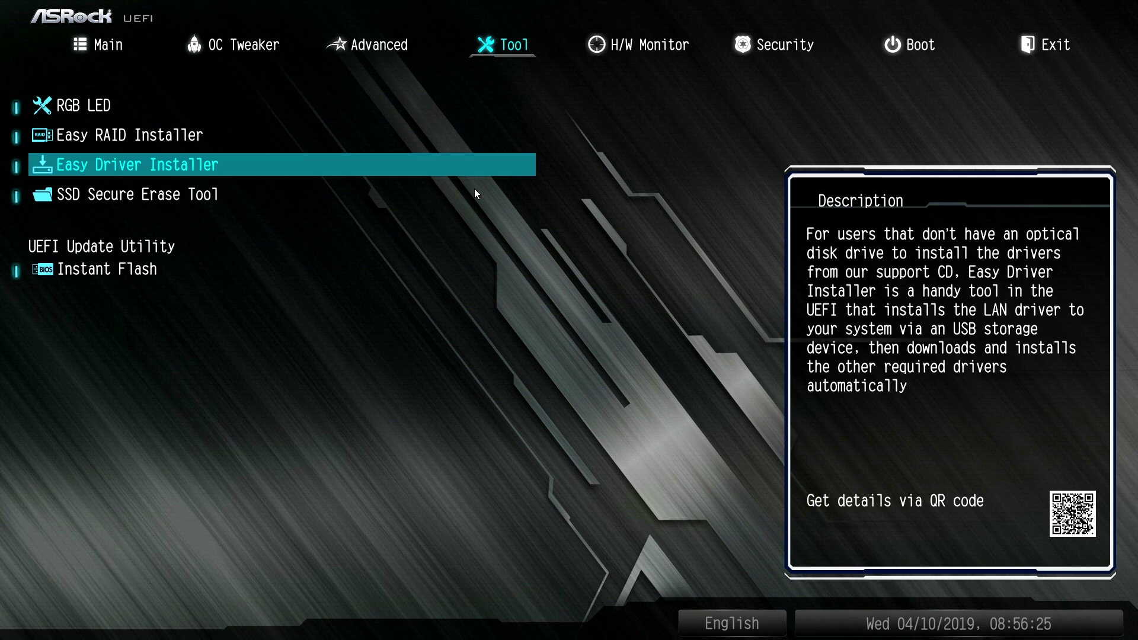
key(Down)
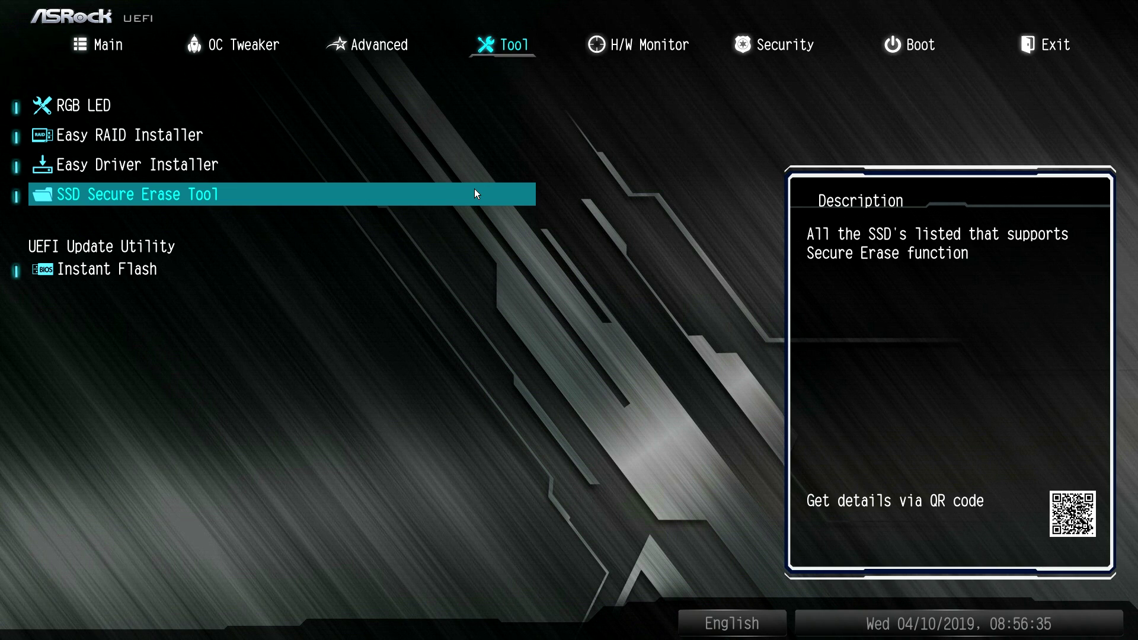
key(Down)
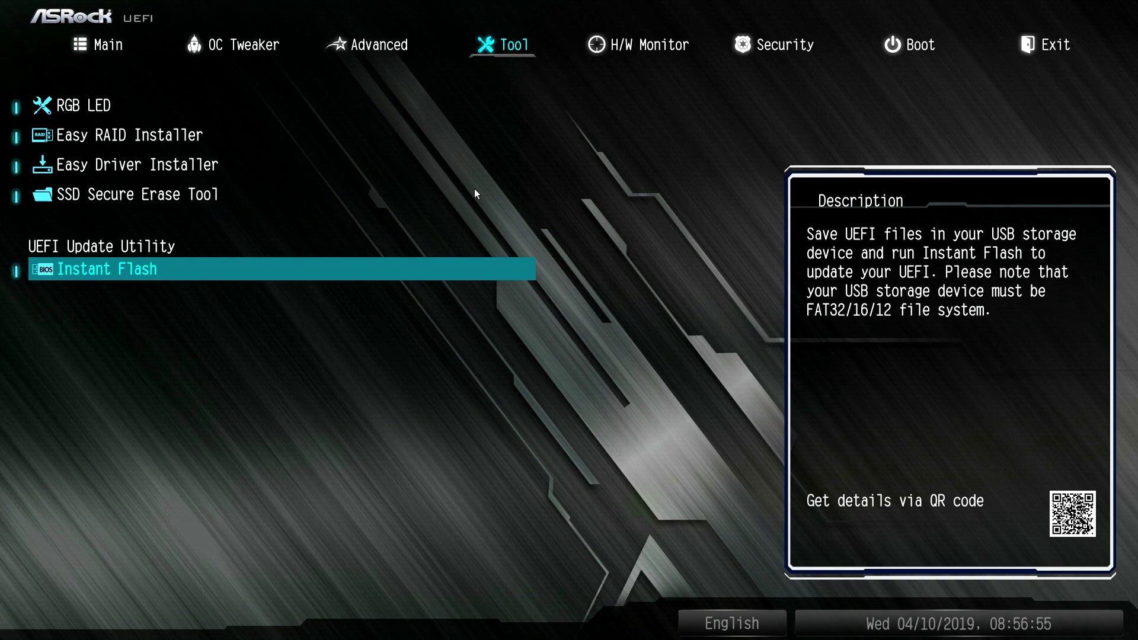
key(Right)
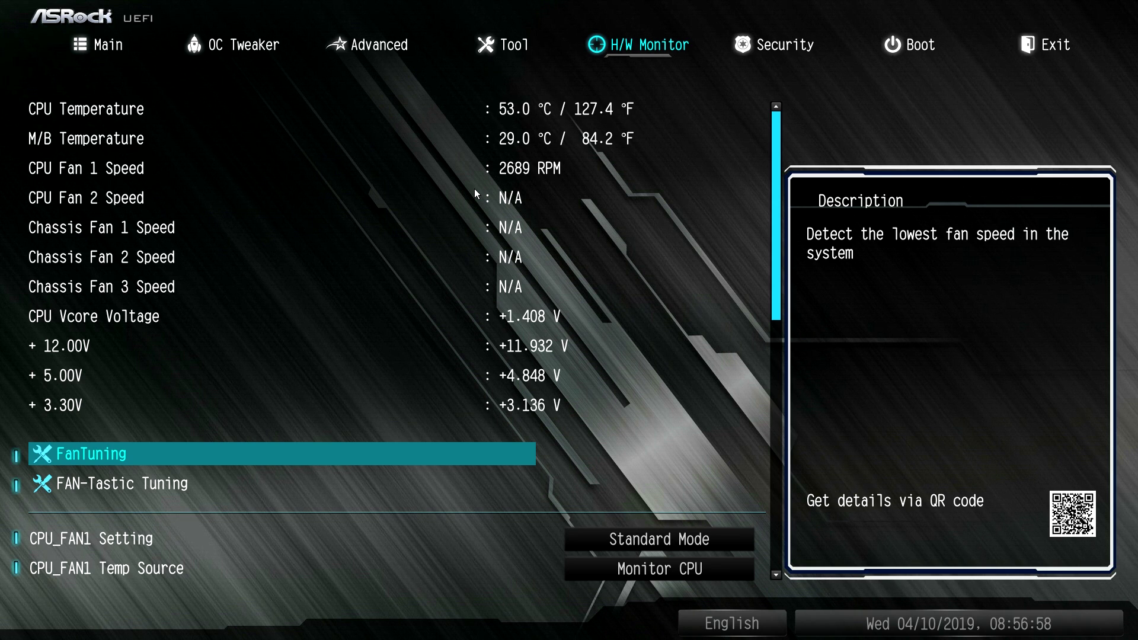
- Run automatic FanTuning on H/W Monitor and accept the results
key(Down)
key(Up)
key(Return)
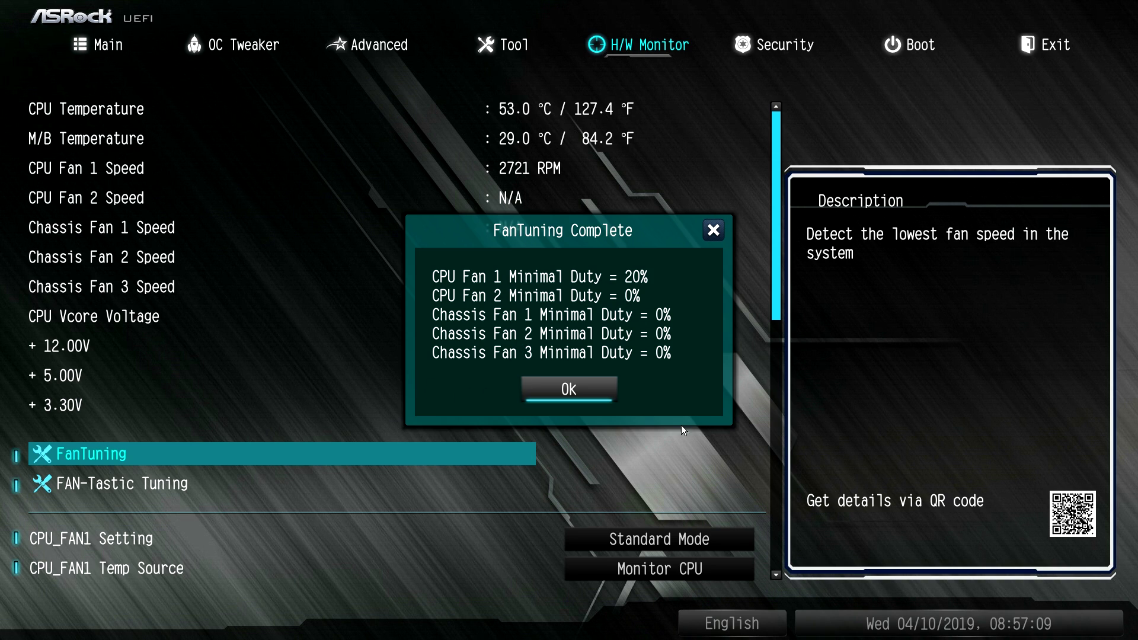
click(579, 393)
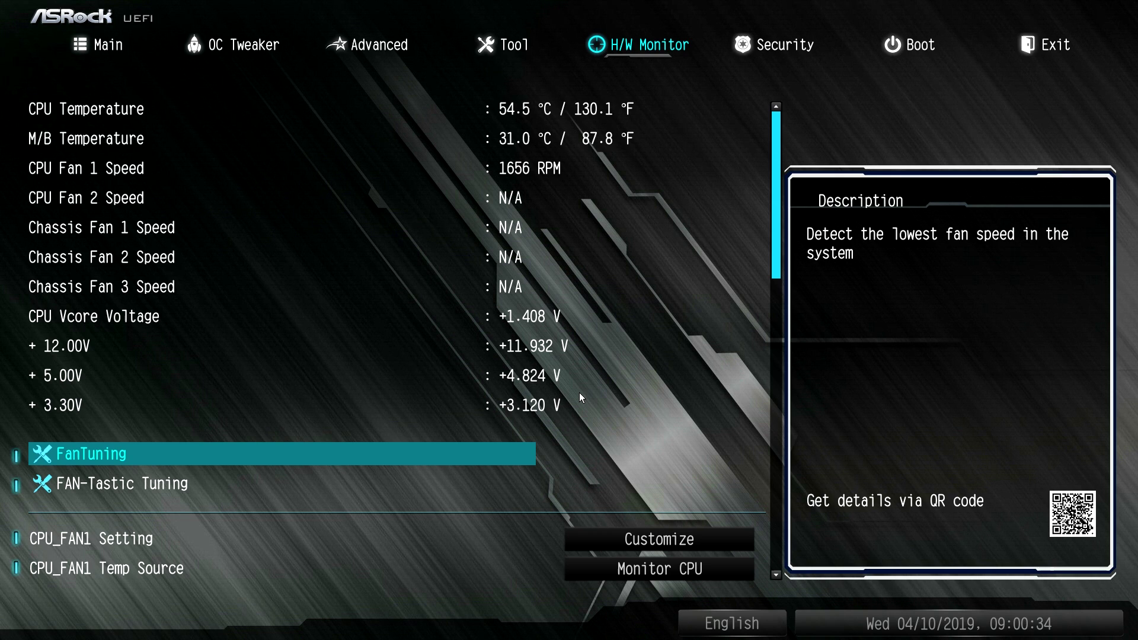
- Check CPU_FAN1 Setting stays on Customize with the tuned 20% minimal duty
click(636, 542)
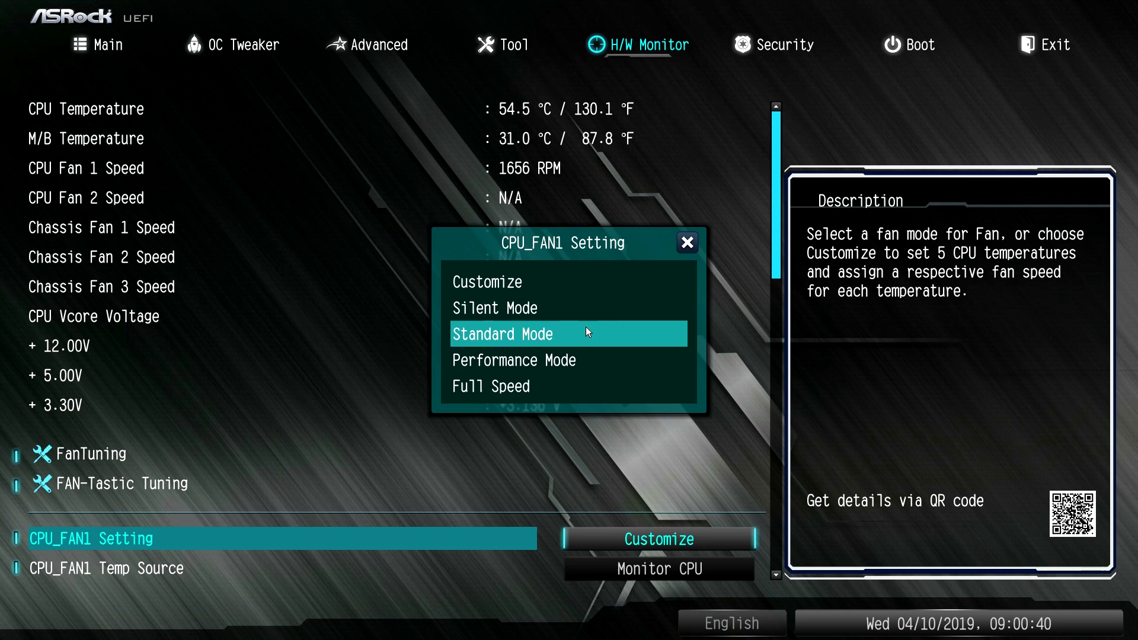
click(687, 241)
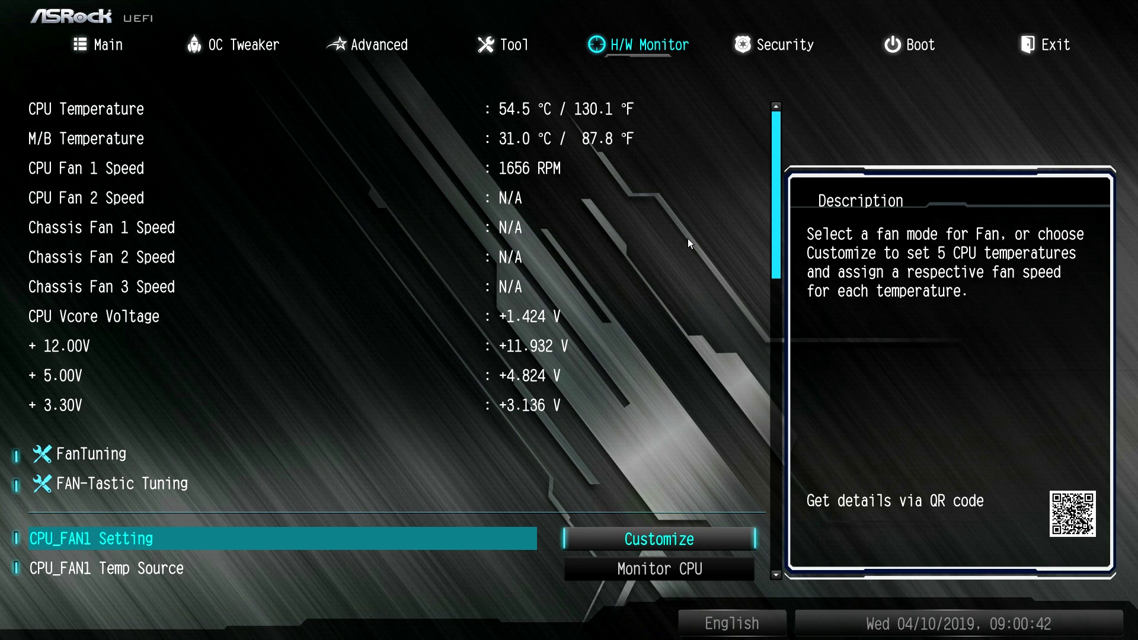
key(Up)
key(Return)
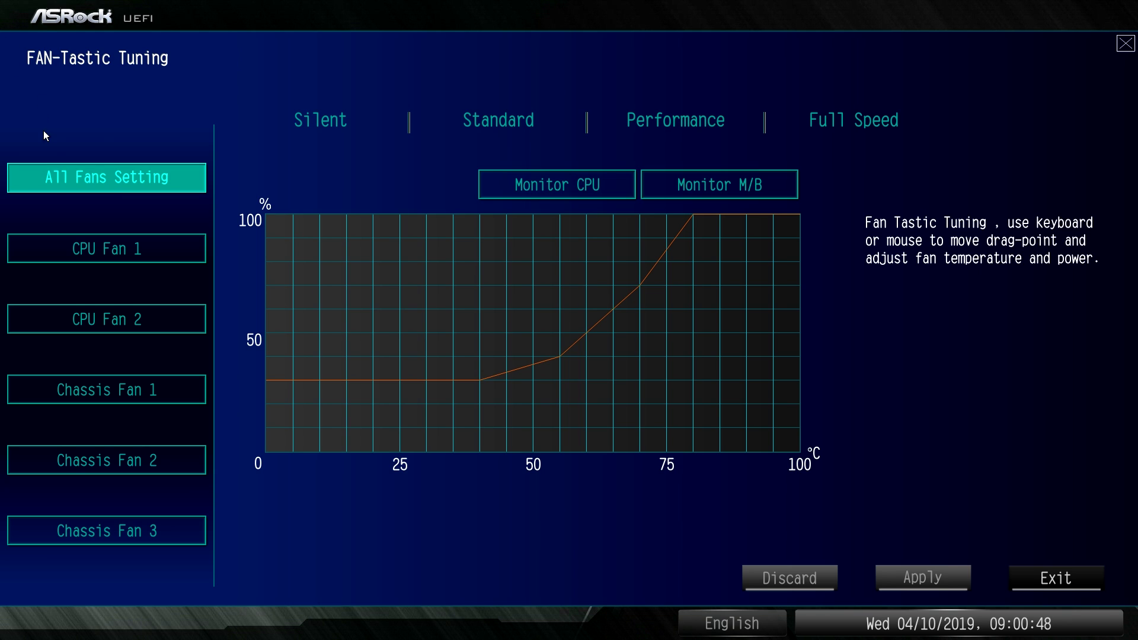
- Compare CPU Fan 1's Customize curve with CPU Fan 2's Standard curve, ending on CPU Fan 1
click(100, 252)
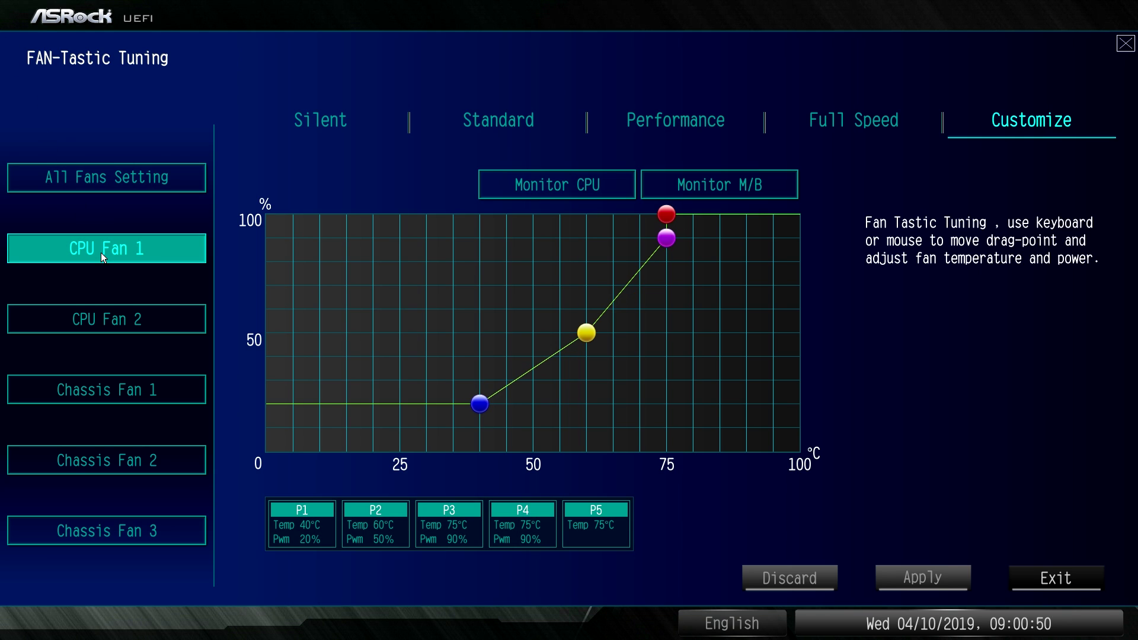
click(62, 328)
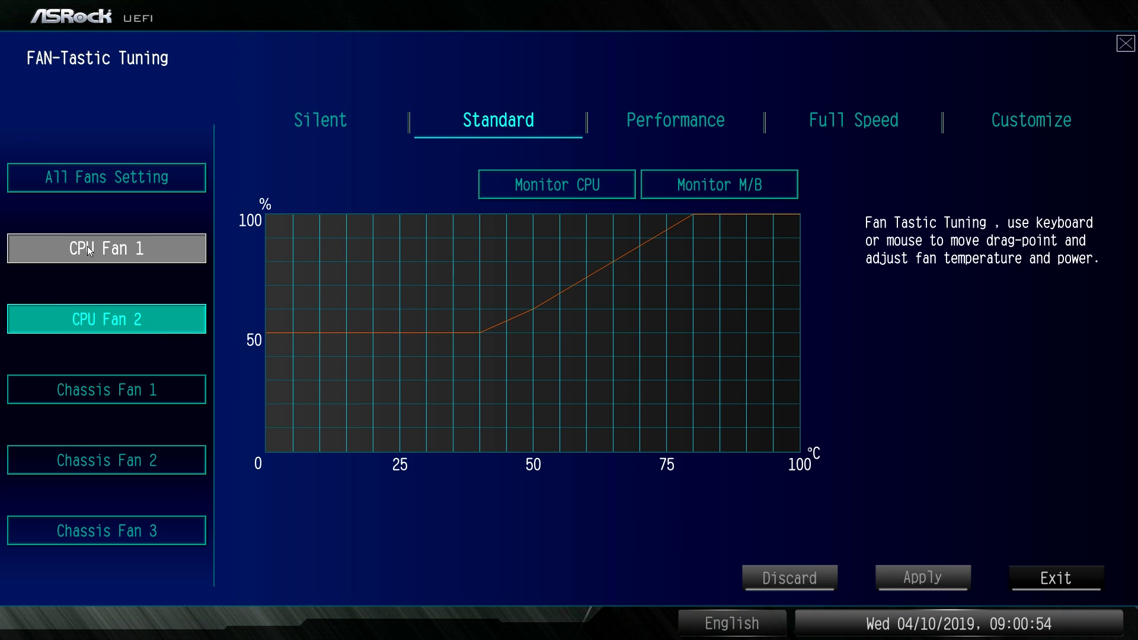
click(132, 245)
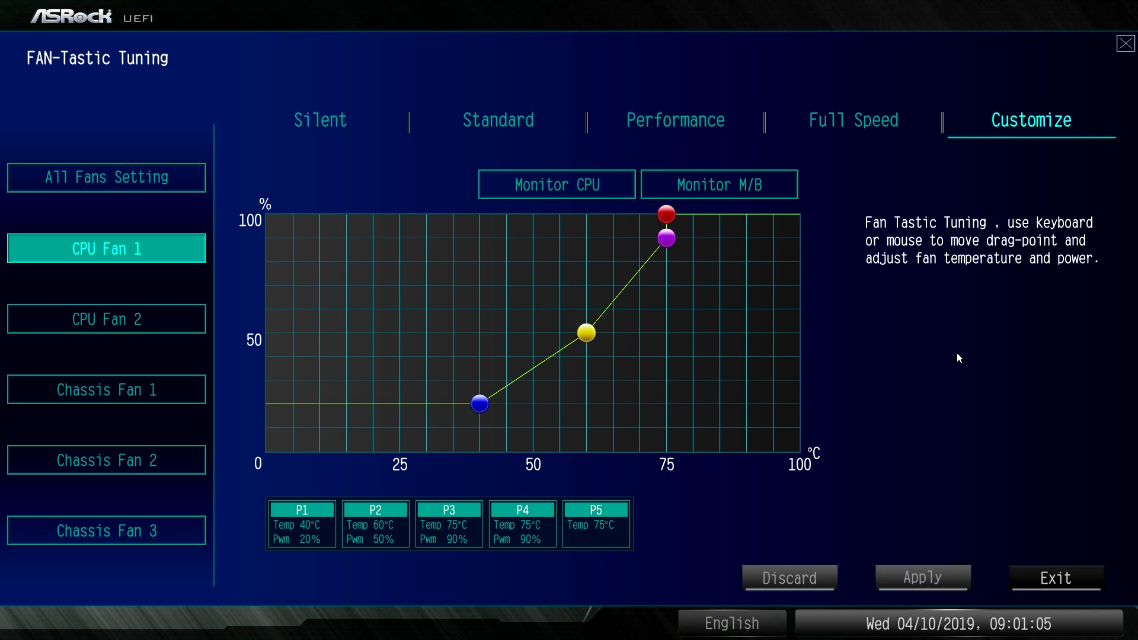
key(Escape)
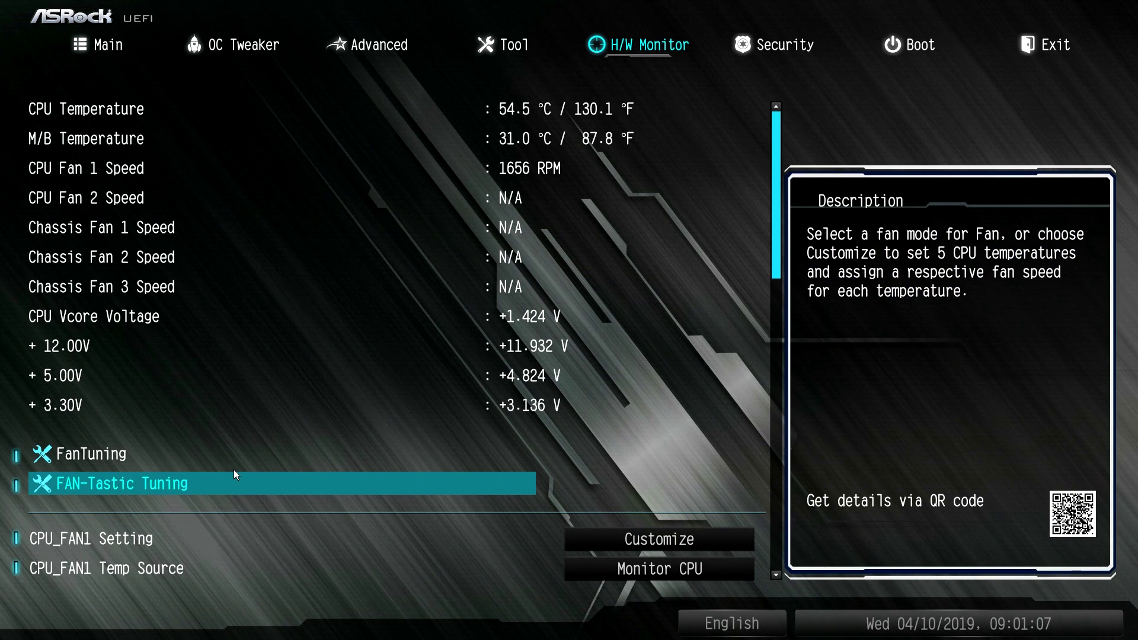
key(Down)
key(Down)
key(Down)
key(Down)
key(Down)
key(Down)
key(Down)
key(Down)
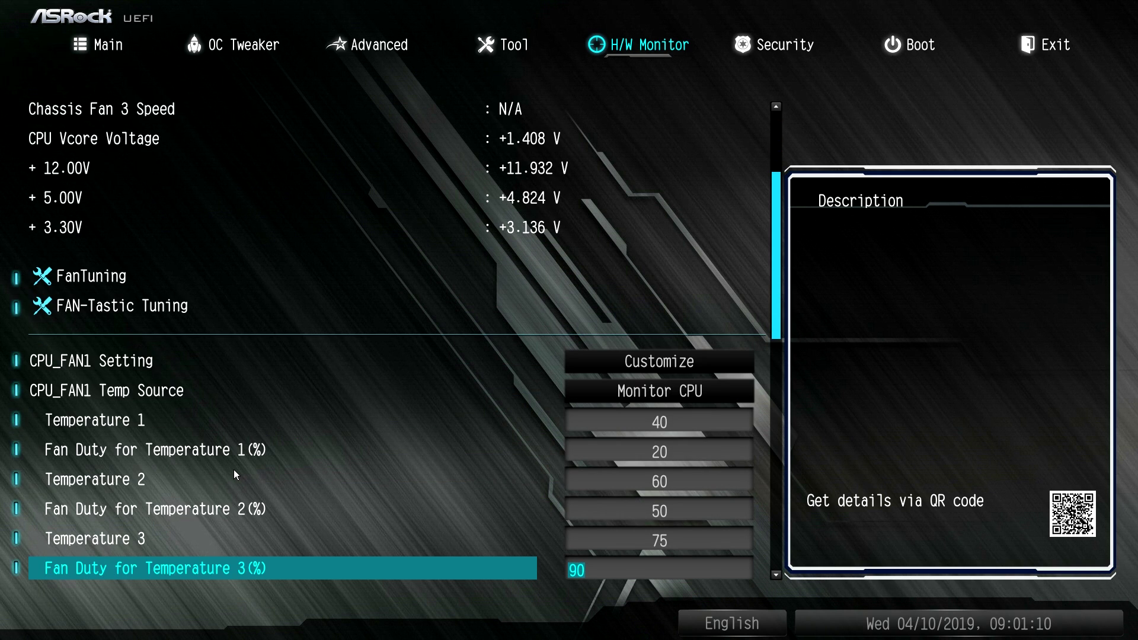
key(Up)
key(Up)
key(Up)
key(Up)
key(Up)
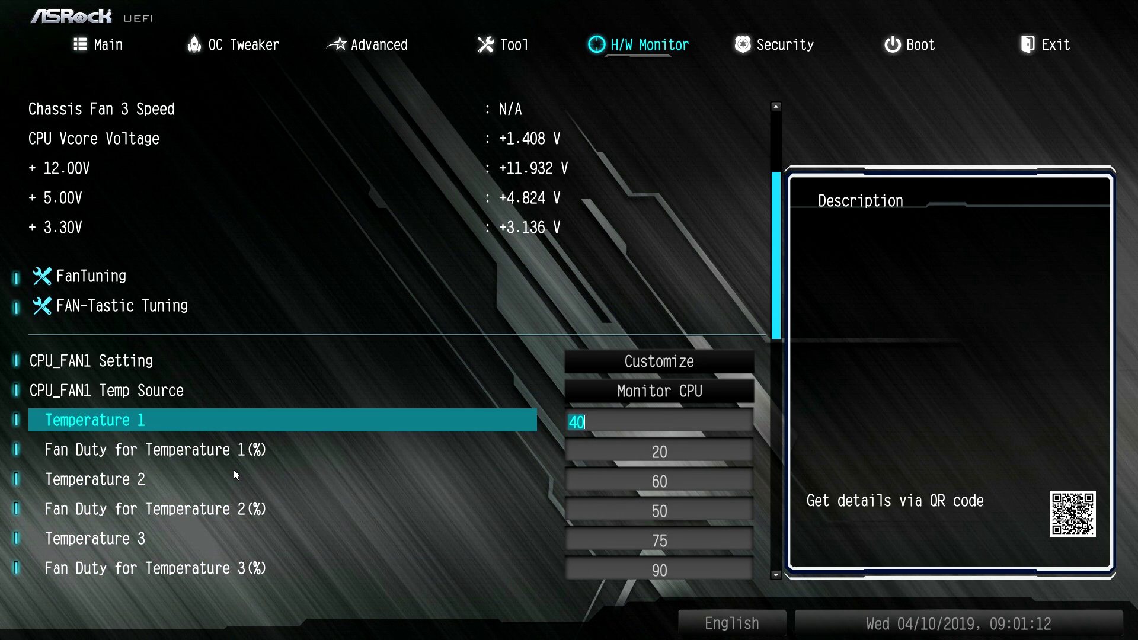
key(Up)
key(Up)
key(Down)
key(Down)
key(Down)
key(Down)
key(Down)
key(Down)
key(Down)
key(Down)
key(Down)
key(Down)
key(Down)
key(Down)
key(Down)
key(Down)
key(Up)
key(Up)
key(Up)
key(Down)
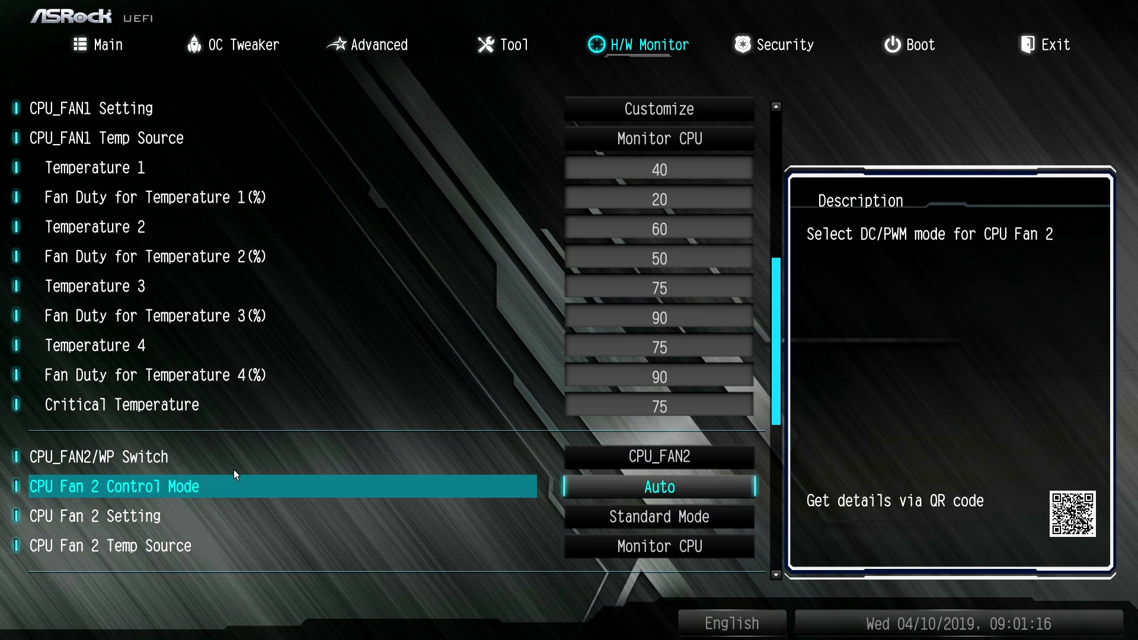
key(Down)
key(Down)
key(Down)
key(Down)
key(Down)
key(Down)
key(Down)
key(Down)
key(Down)
key(Down)
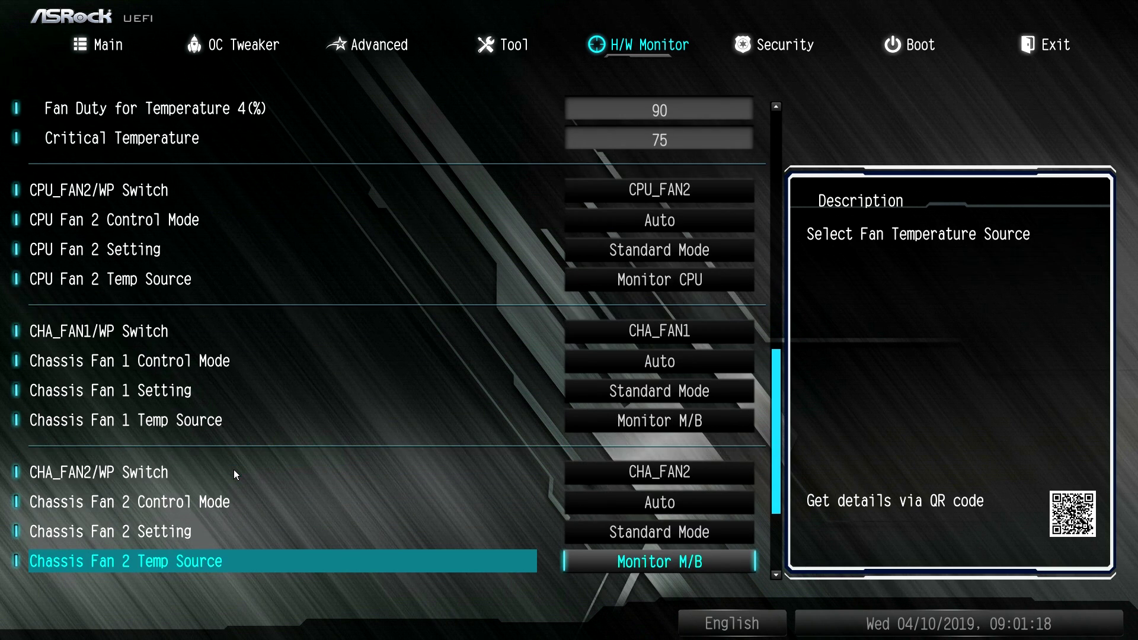
key(Down)
key(Down)
key(Down)
key(Down)
key(Down)
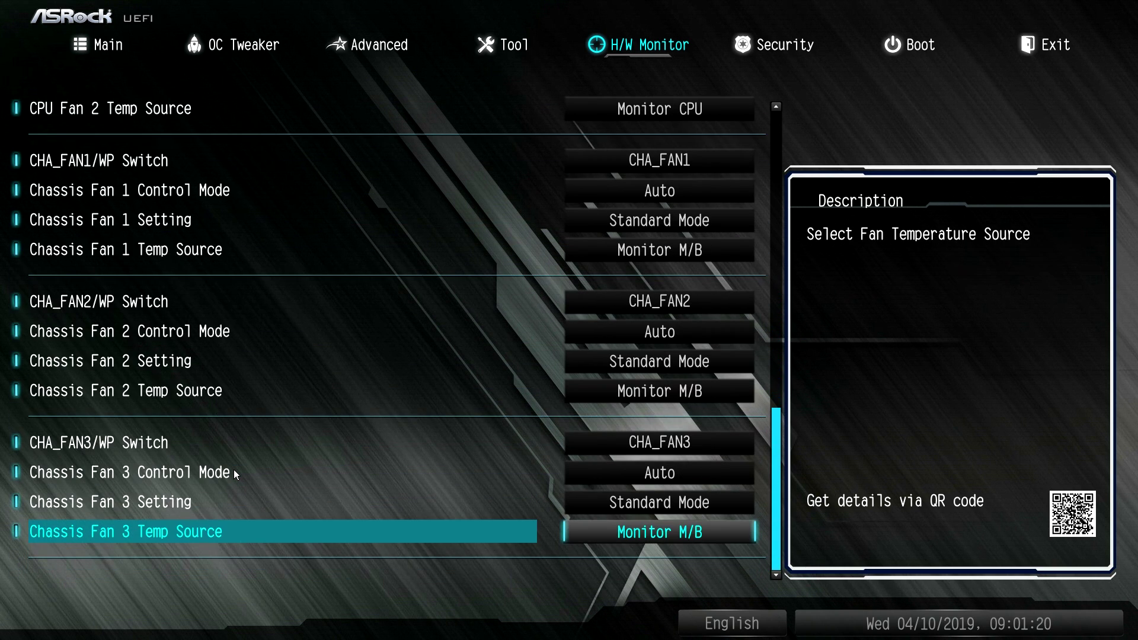
key(Up)
key(Up)
key(Up)
key(Up)
key(Up)
key(Up)
key(Up)
key(Up)
key(Down)
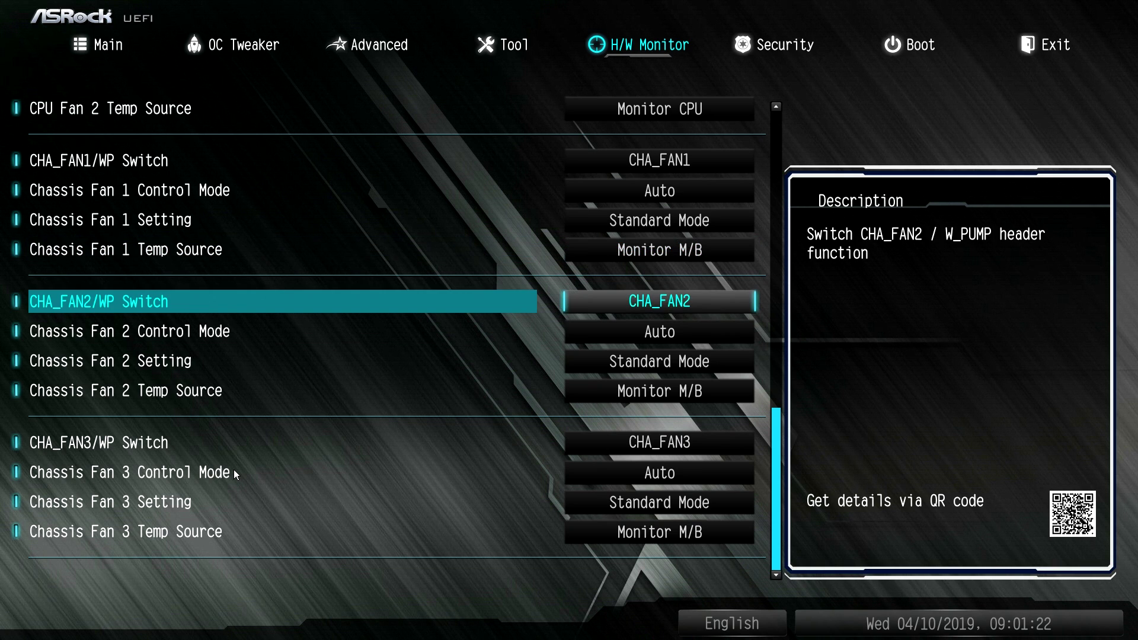
key(Up)
key(Up)
key(Up)
key(Up)
key(Up)
key(Up)
key(Up)
key(Up)
key(Up)
key(Up)
key(Up)
key(Up)
key(Up)
key(Up)
key(Up)
key(Up)
key(Up)
key(Up)
key(Up)
key(Up)
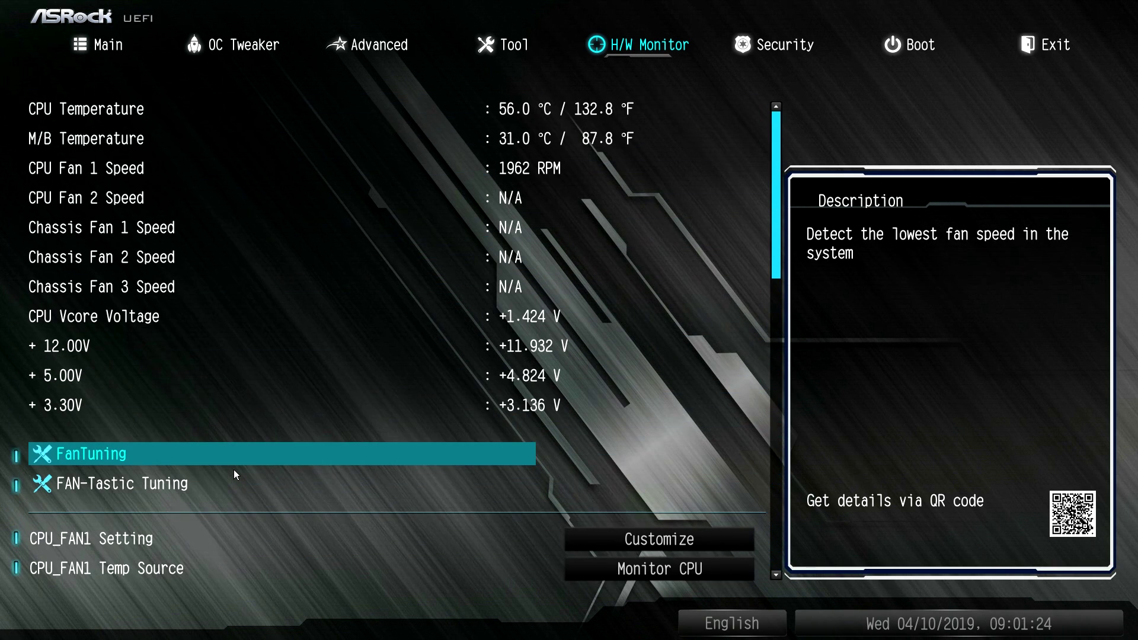
- Review the Security tab's password and Secure Boot items, then Boot's Fast Boot and Onboard LAN options
key(Right)
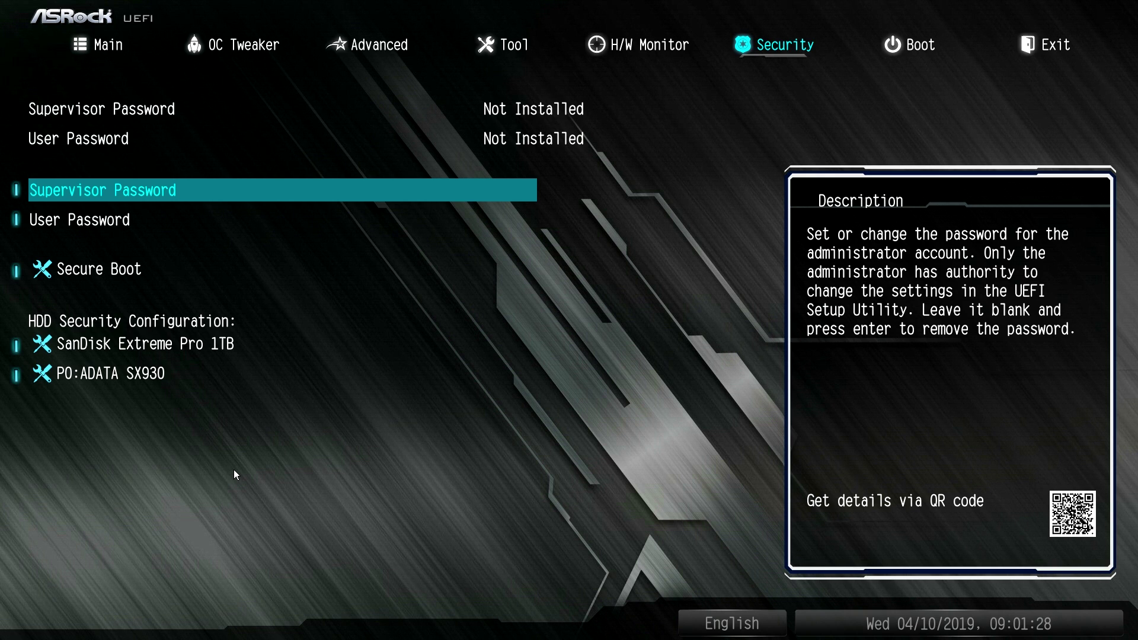
key(Down)
key(Down)
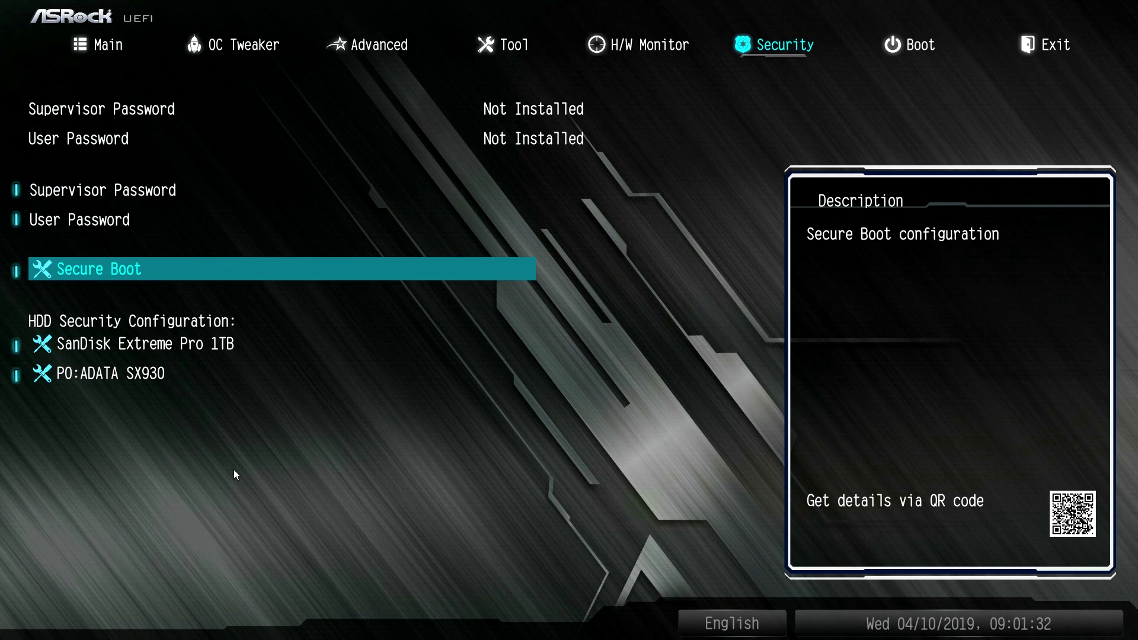
key(Right)
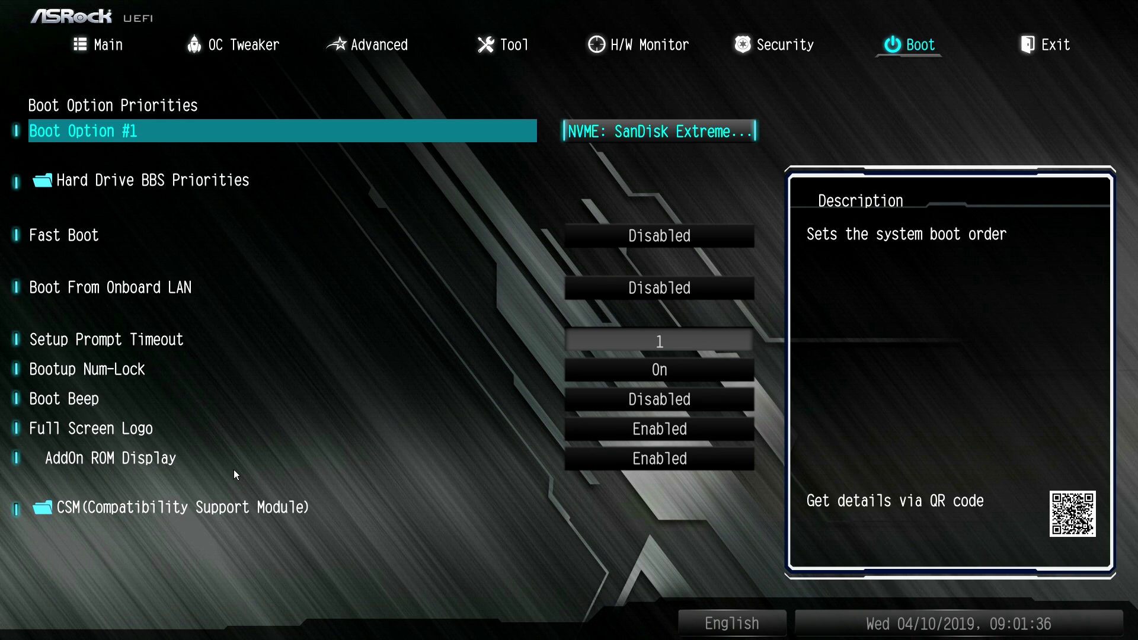
key(Down)
key(Down)
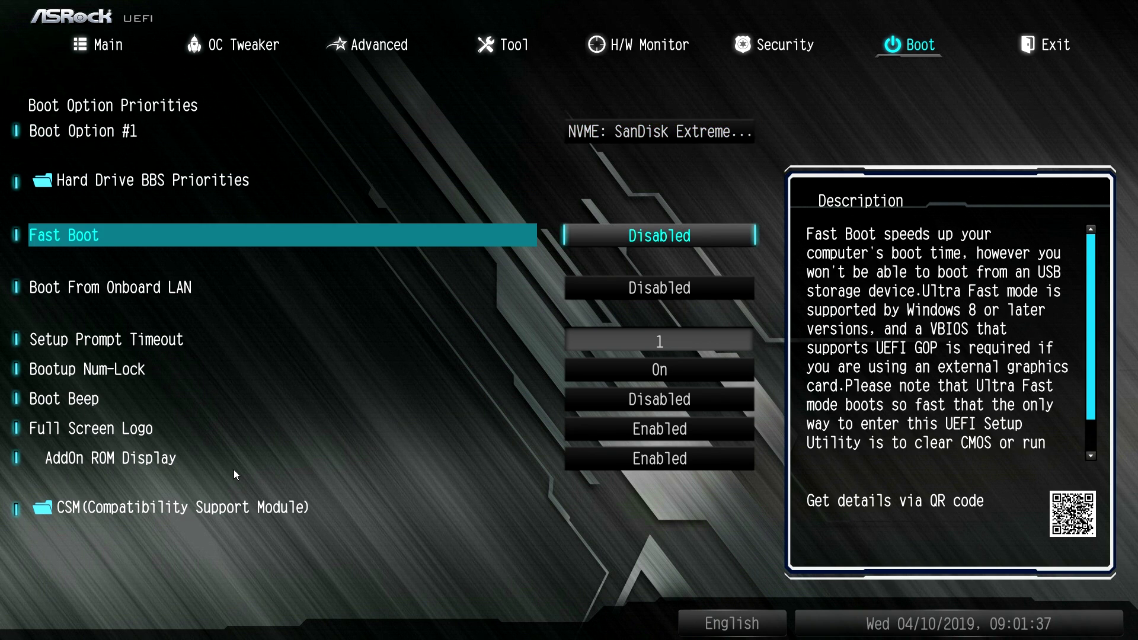
key(Down)
key(Down)
key(Down)
key(Down)
key(Down)
key(Down)
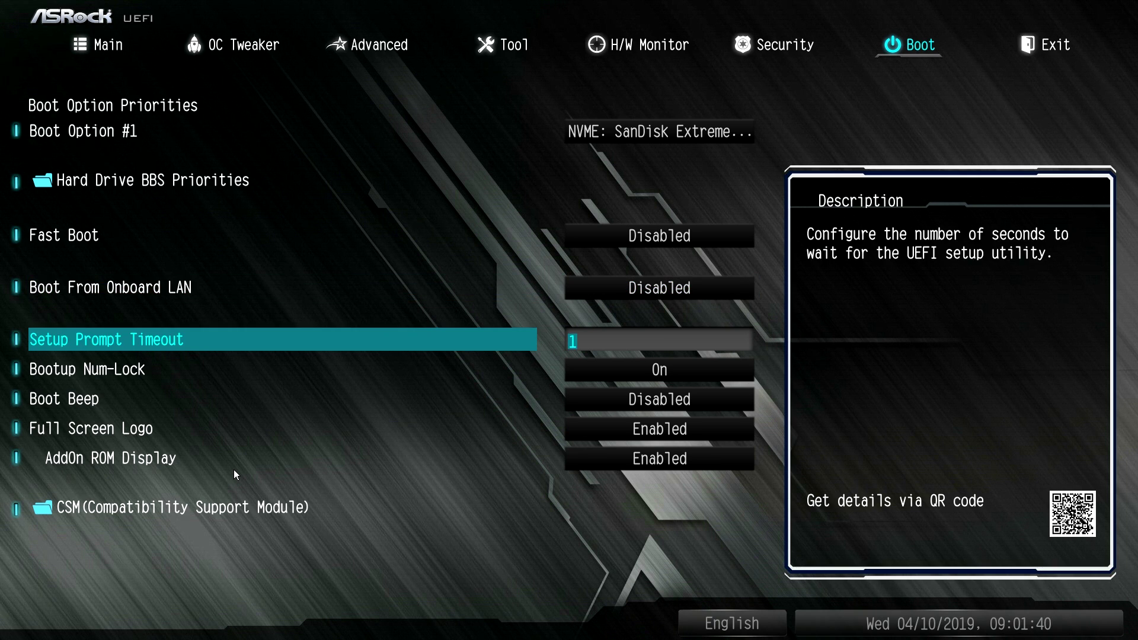
key(Up)
key(Up)
key(Up)
key(Up)
- Show the Exit page and step through Load UEFI Defaults to the NVME boot override entry
key(Right)
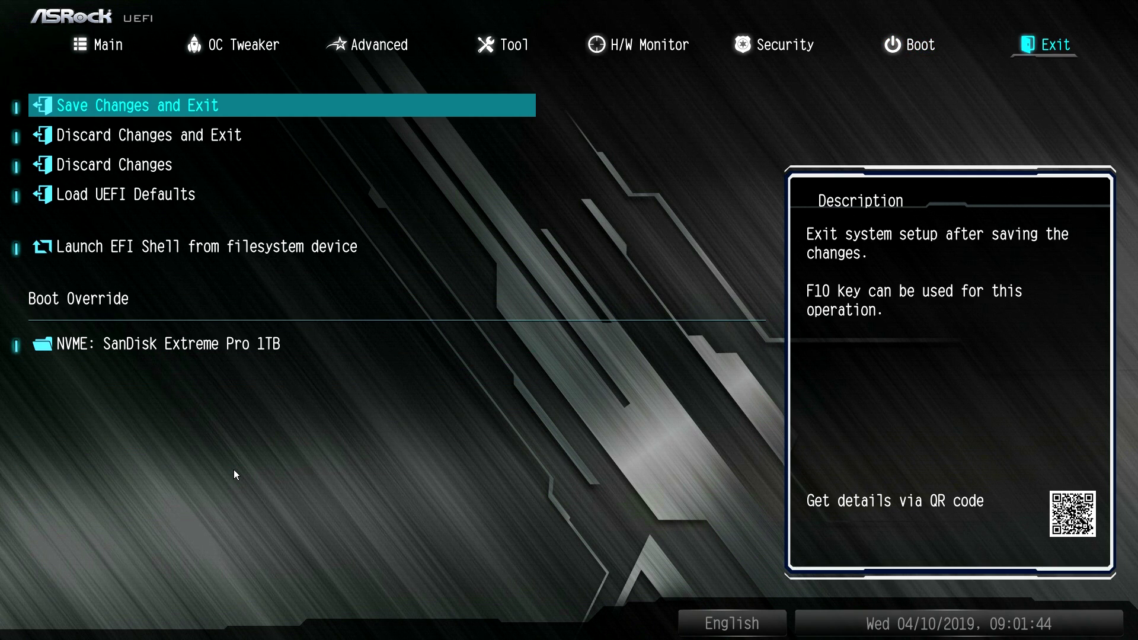
key(Down)
key(Down)
key(Down)
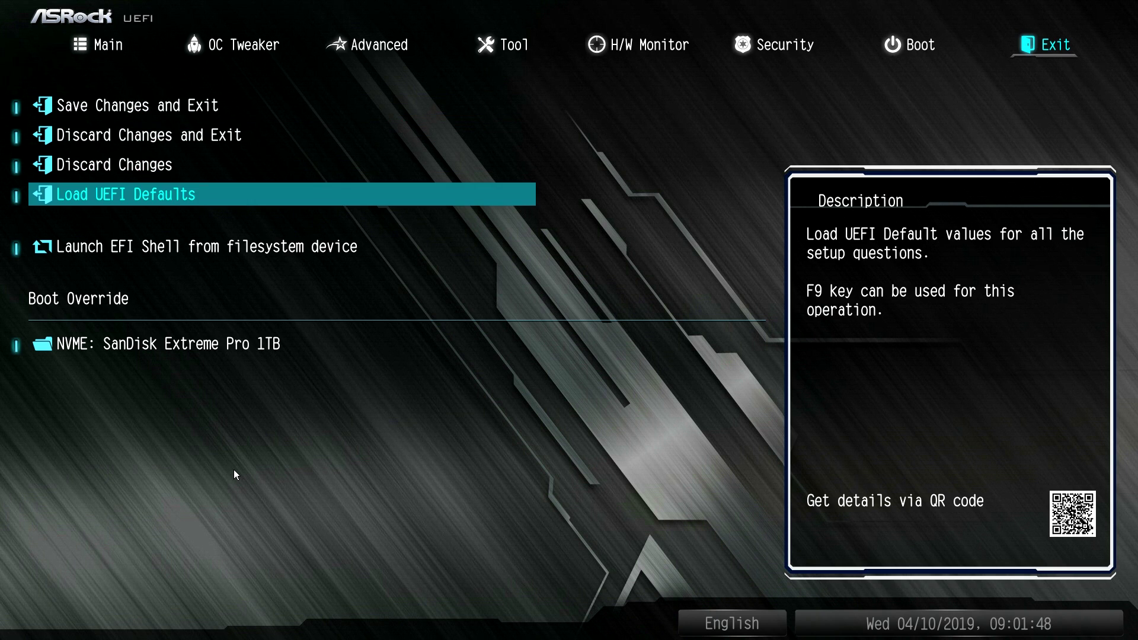
key(Down)
key(Down)
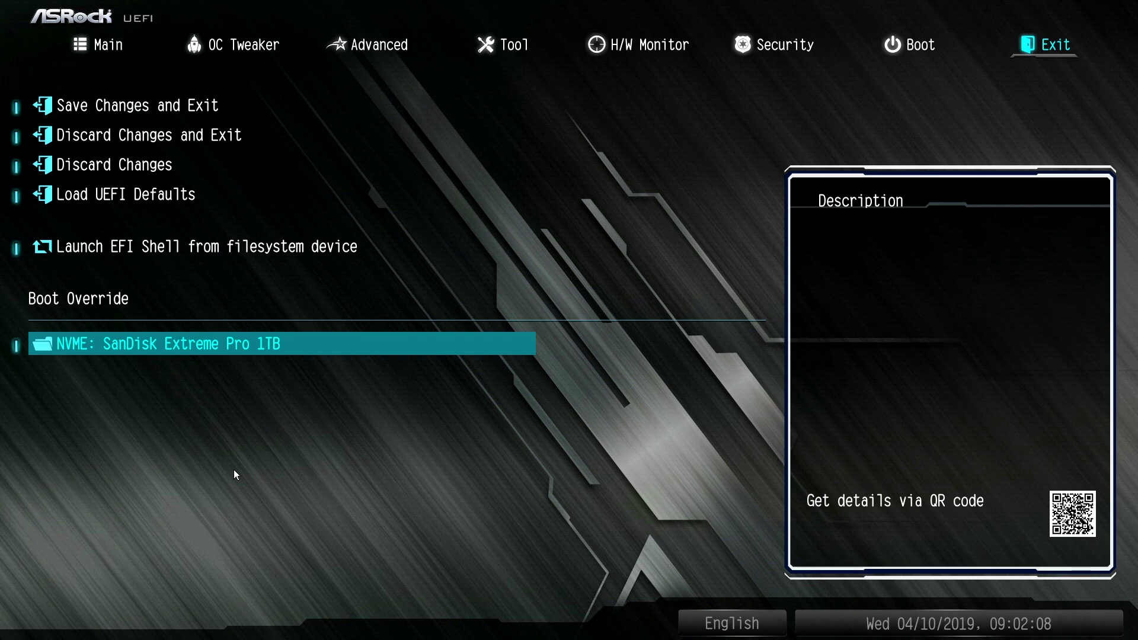
key(Up)
key(Up)
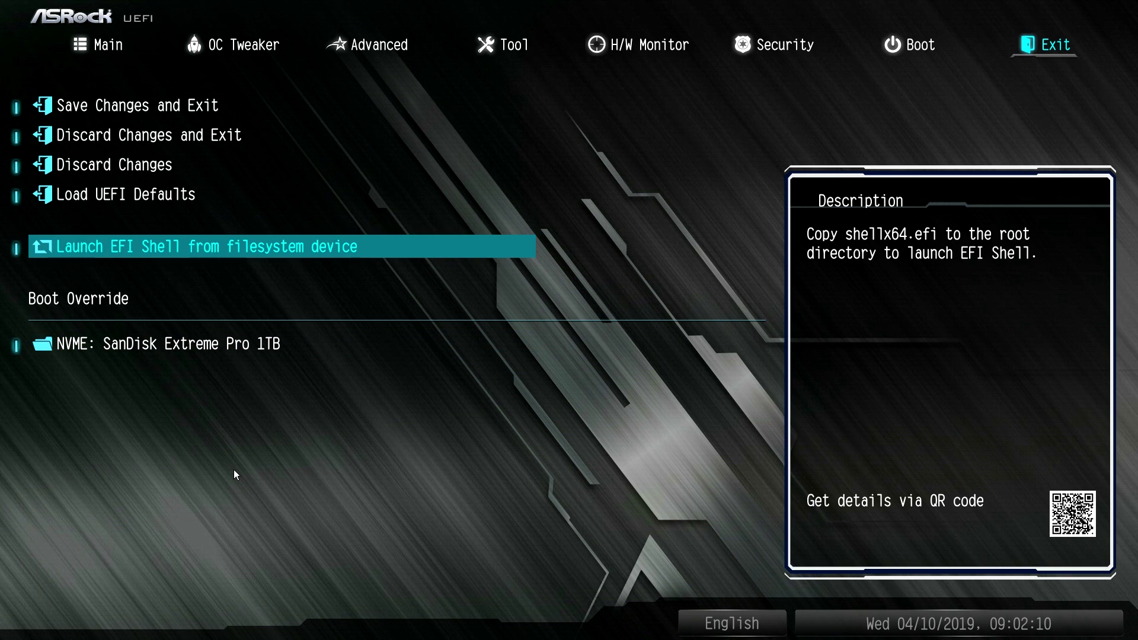
- Cycle back through Security, Tool and Advanced pages to the Main system information page
key(Up)
key(Up)
key(Up)
key(Left)
key(Left)
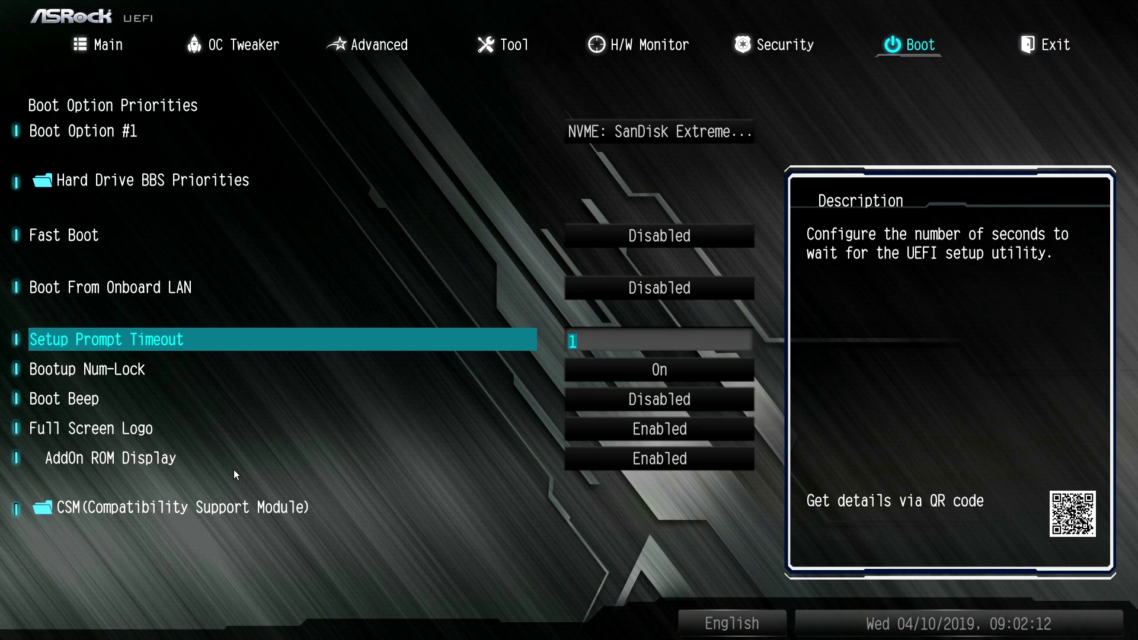
key(Left)
key(Left)
key(Left)
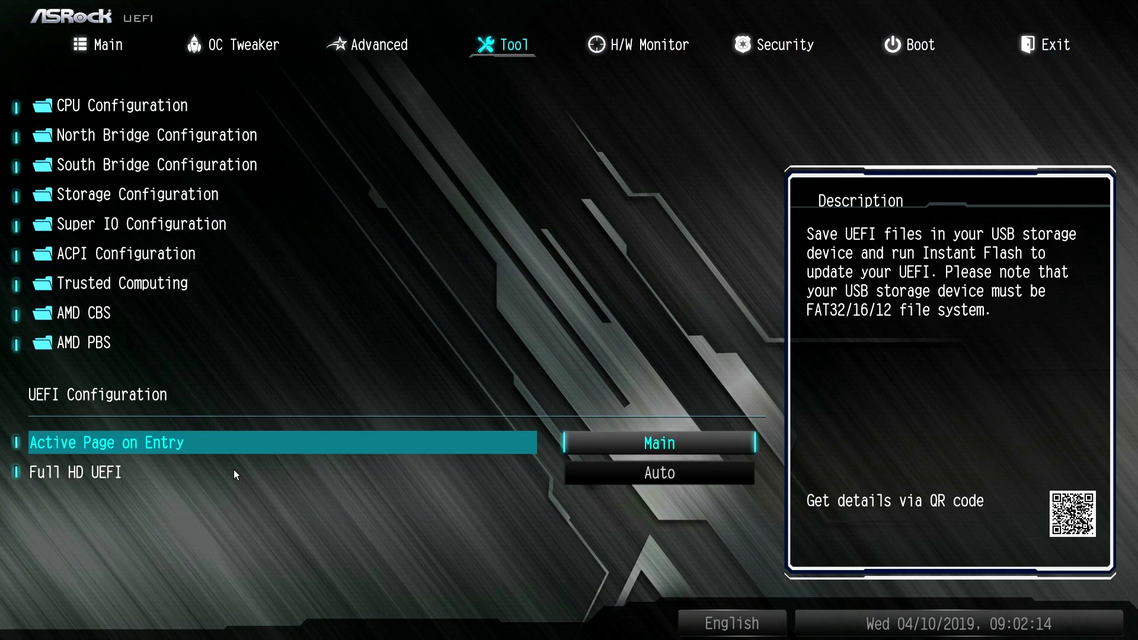
key(Left)
key(Left)
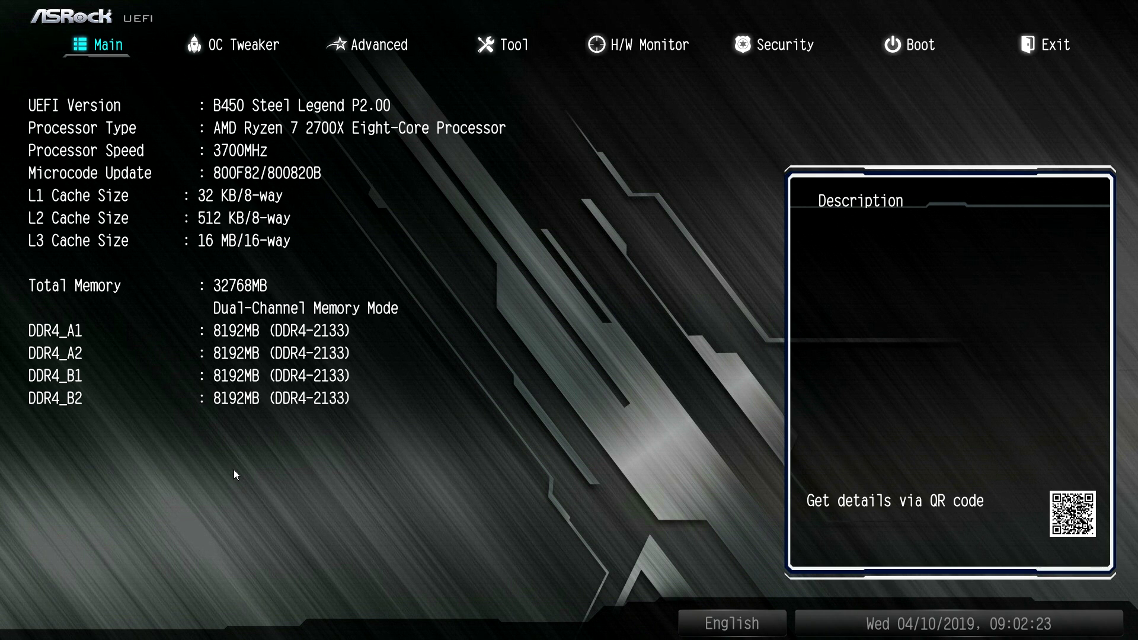
- Browse OC Tweaker, Advanced, Tool and H/W Monitor, ending on OC Tweaker (3700 MHz CPU, DDR4-3000)
key(Right)
key(Down)
key(Down)
key(Down)
key(Down)
key(Down)
key(Down)
key(Down)
key(Down)
key(Down)
key(Down)
key(Down)
key(Down)
key(Down)
key(Down)
key(Down)
key(Down)
key(Down)
key(Down)
key(Down)
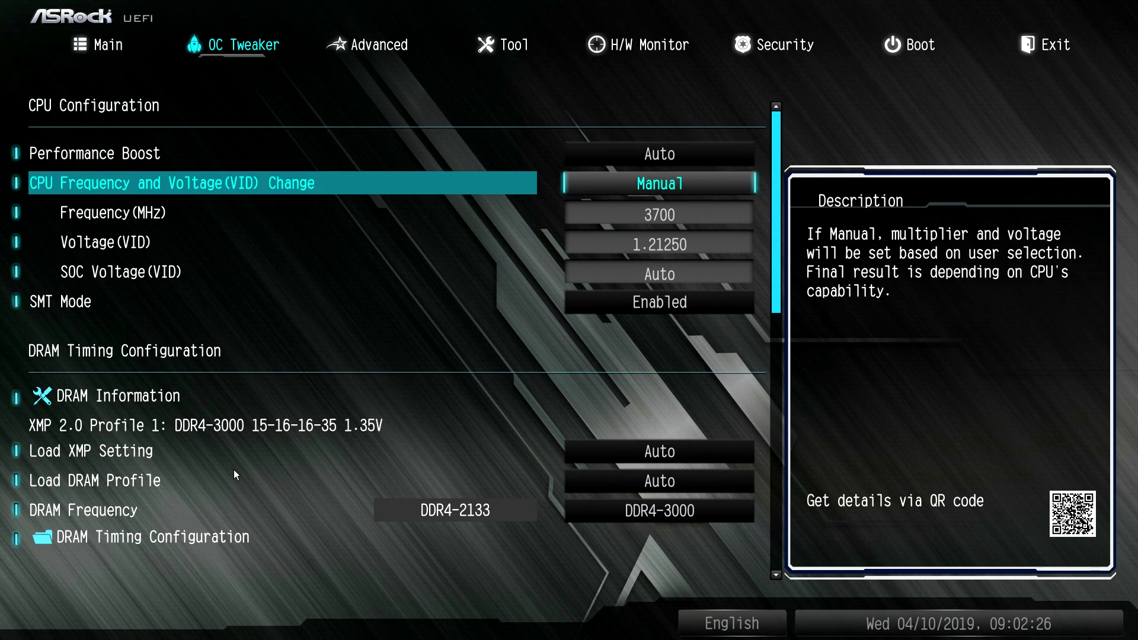
key(Up)
key(Up)
key(Up)
key(Up)
key(Up)
key(Up)
key(Up)
key(Up)
key(Up)
key(Up)
key(Up)
key(Up)
key(Up)
key(Up)
key(Up)
key(Up)
key(Up)
key(Up)
key(Up)
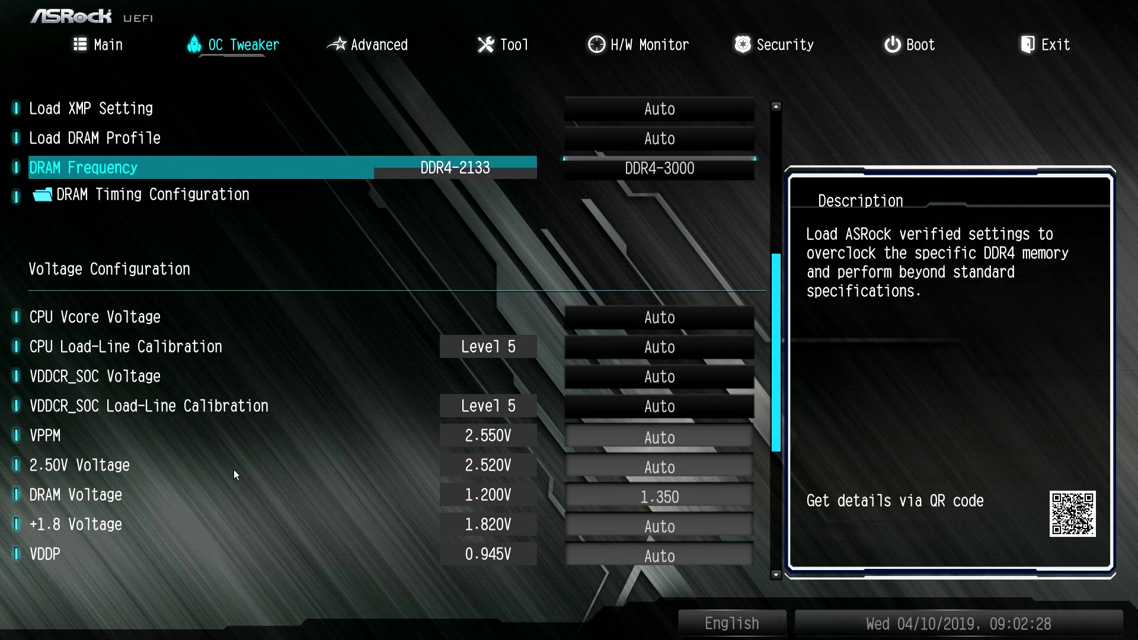
key(Right)
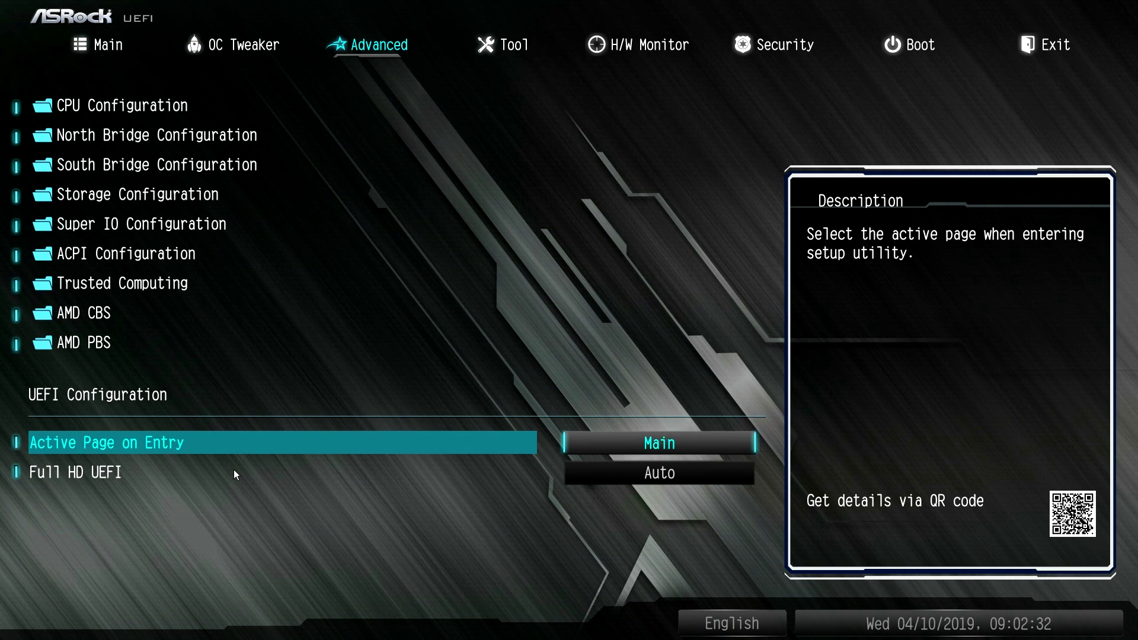
key(Right)
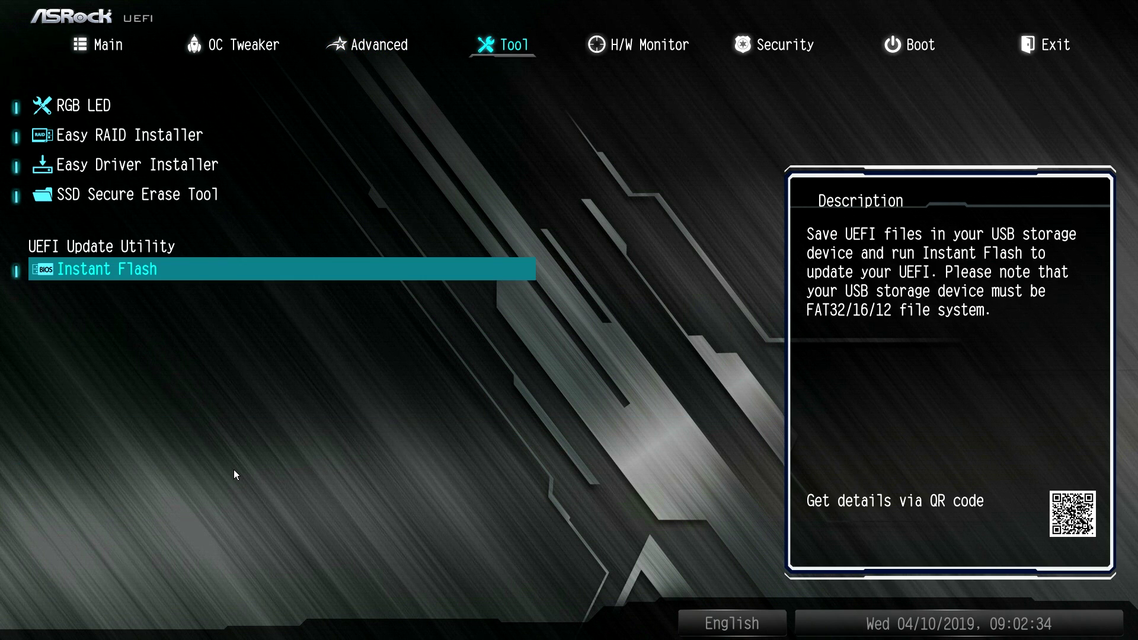
key(Right)
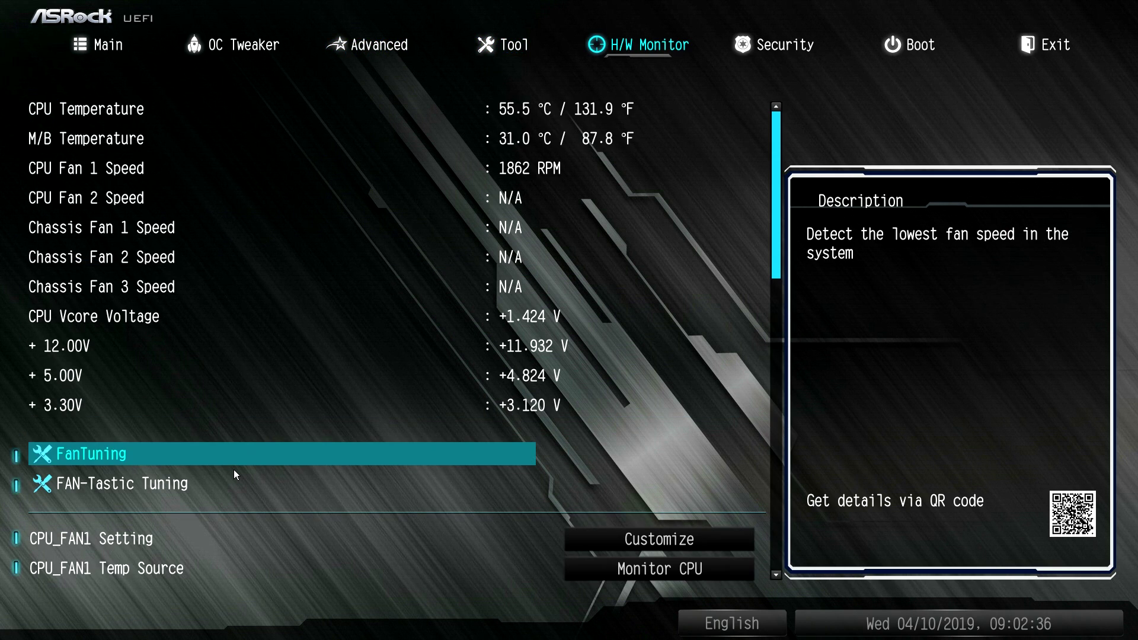
key(Left)
key(Left)
key(Left)
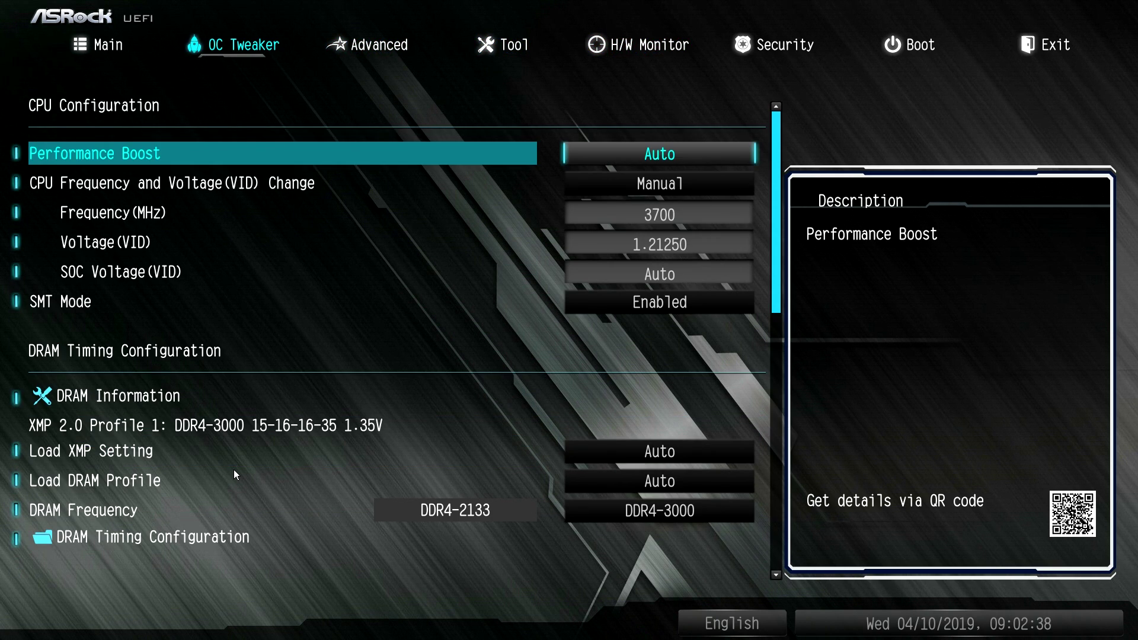